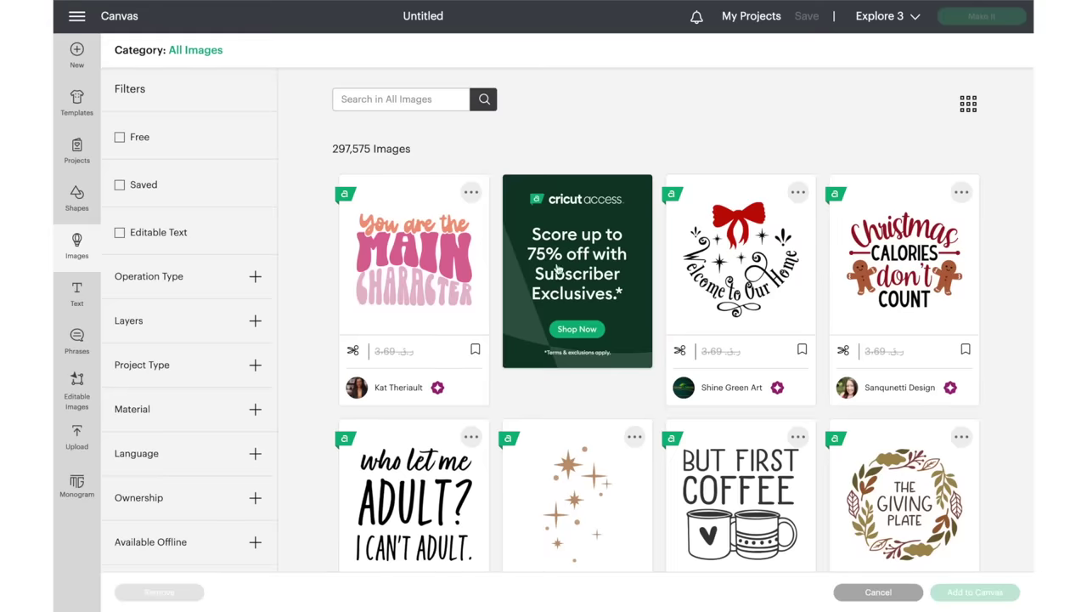
- Scroll down the blank canvas of the new 3D Letter Gift Box project
scroll(981, 388, down, 20)
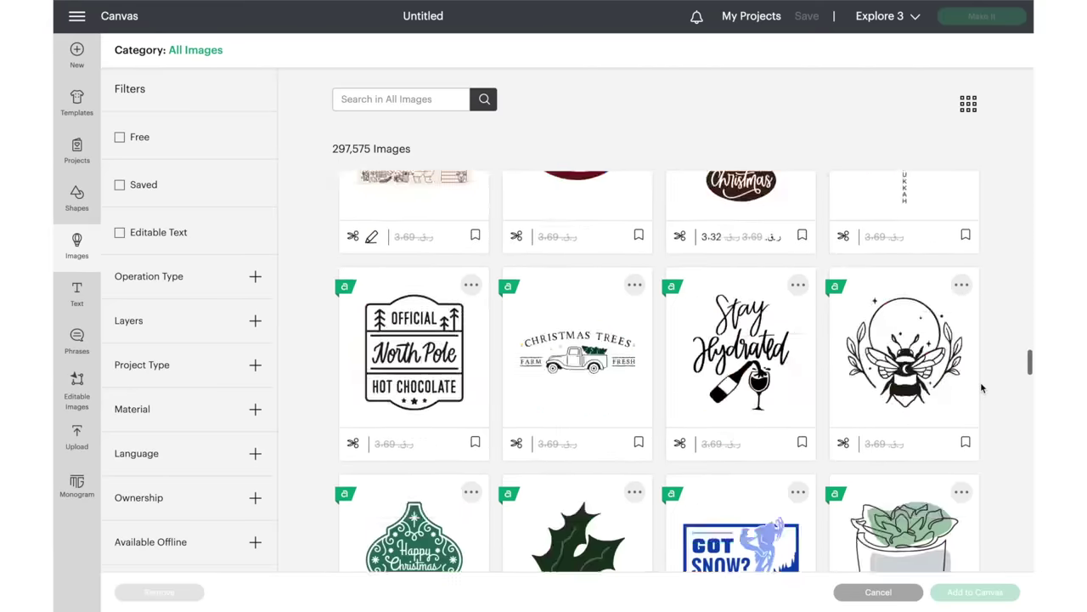
scroll(981, 388, down, 15)
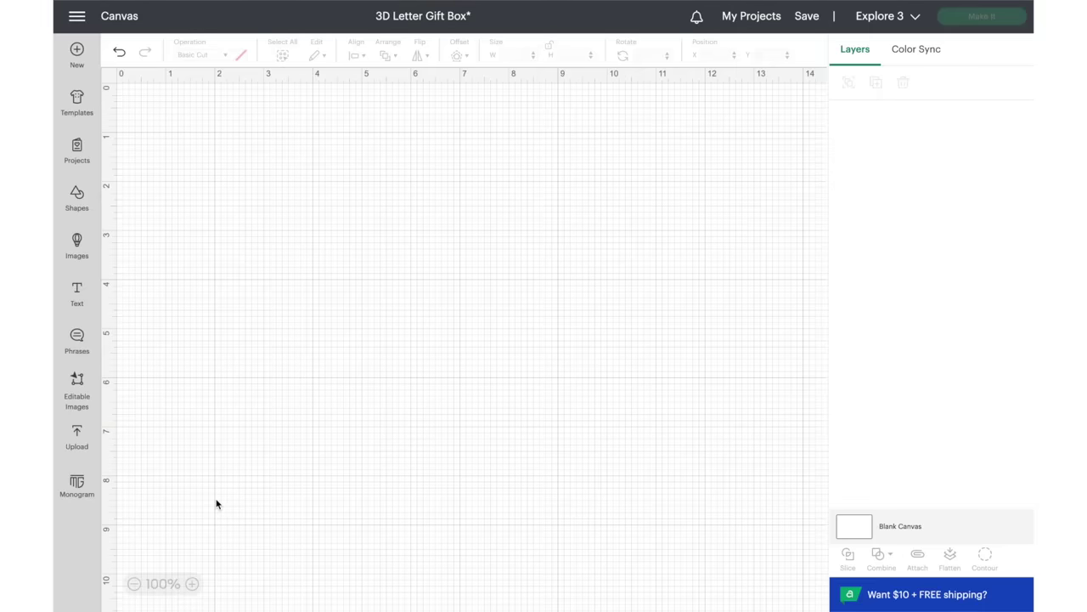
- Search images for #M5A68650 and add the 3D Letter A from the 3D Alphabet set
click(69, 257)
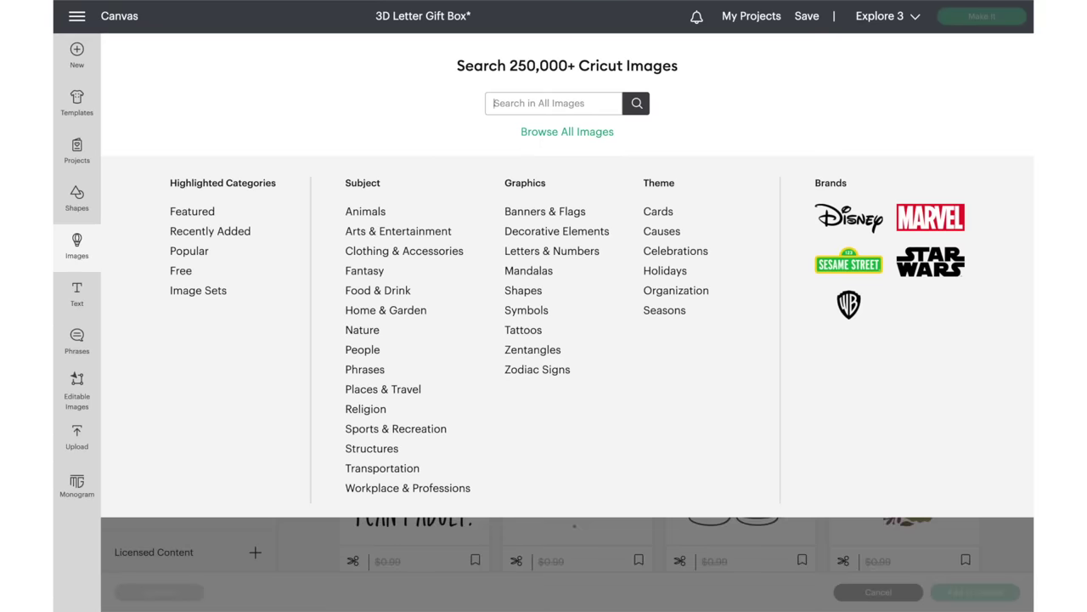
text(#M5A68650)
key(Return)
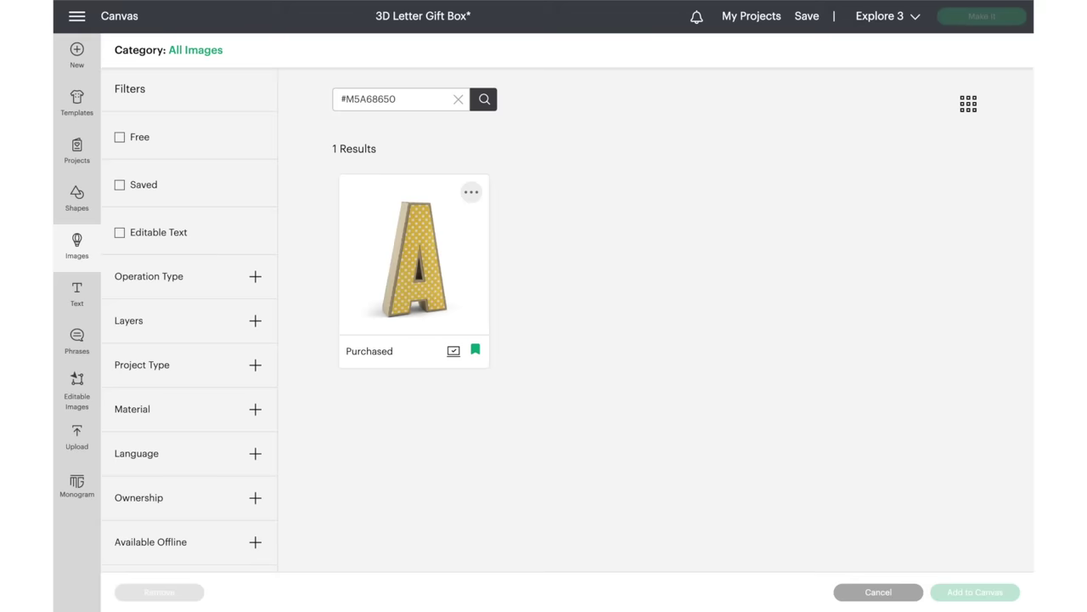
click(455, 280)
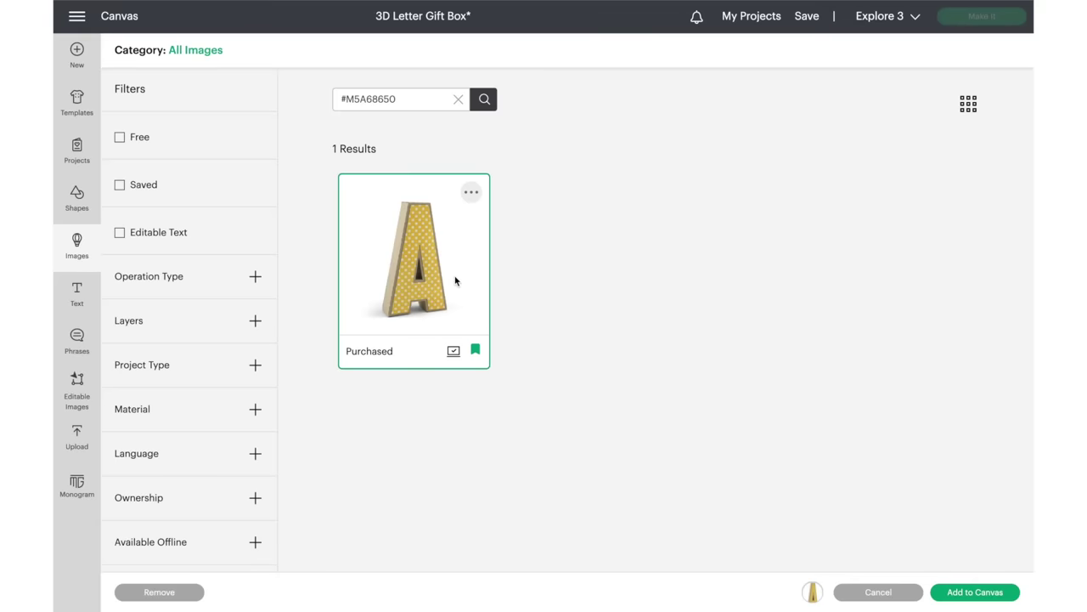
click(473, 191)
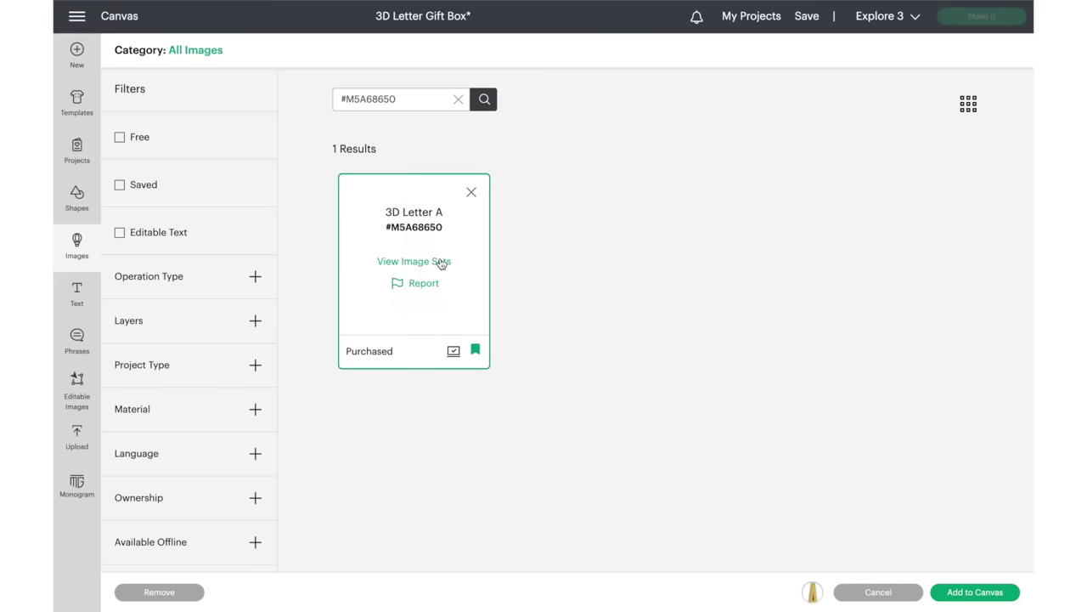
click(441, 263)
click(570, 240)
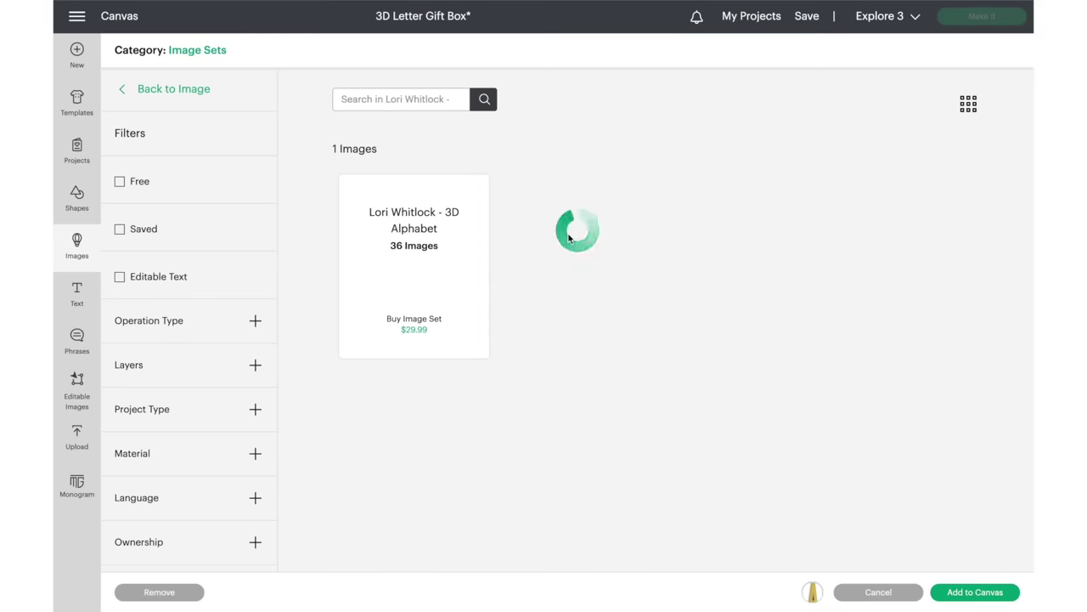
scroll(1013, 338, down, 1)
scroll(1013, 338, down, 10)
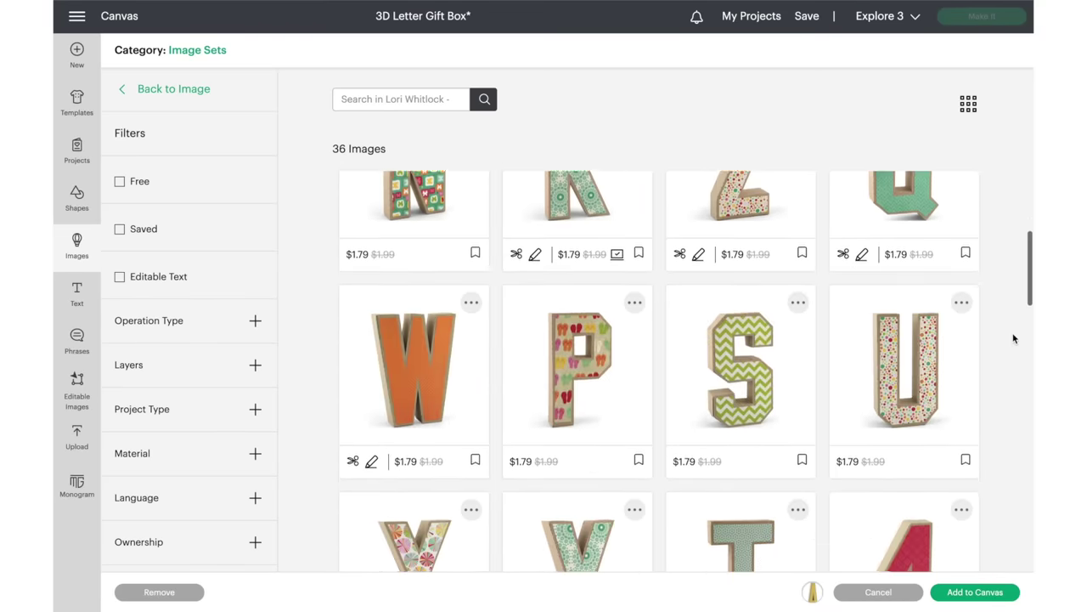
scroll(1013, 338, down, 10)
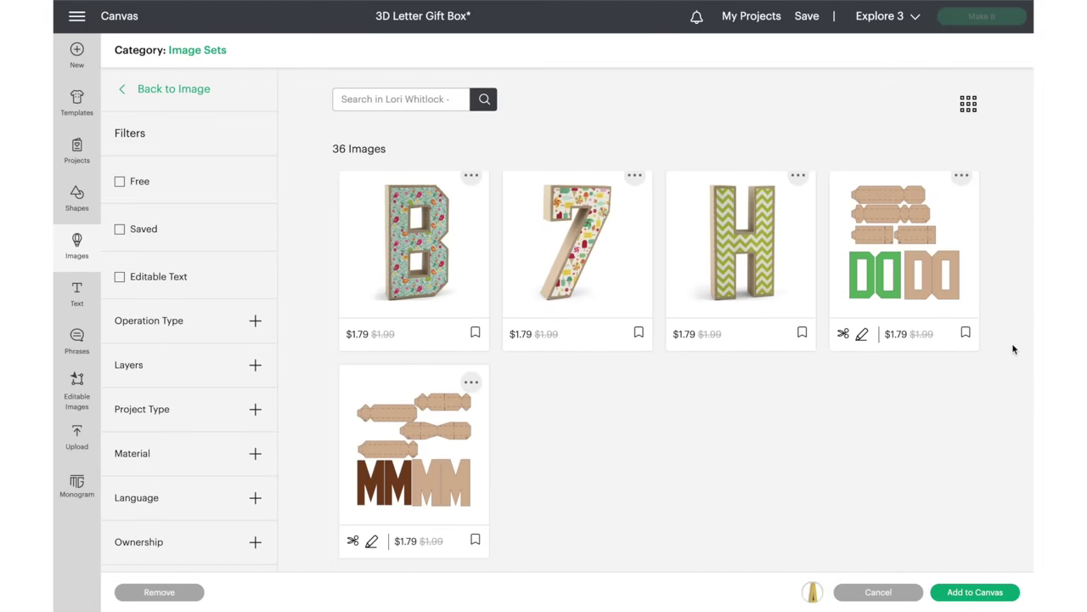
click(974, 592)
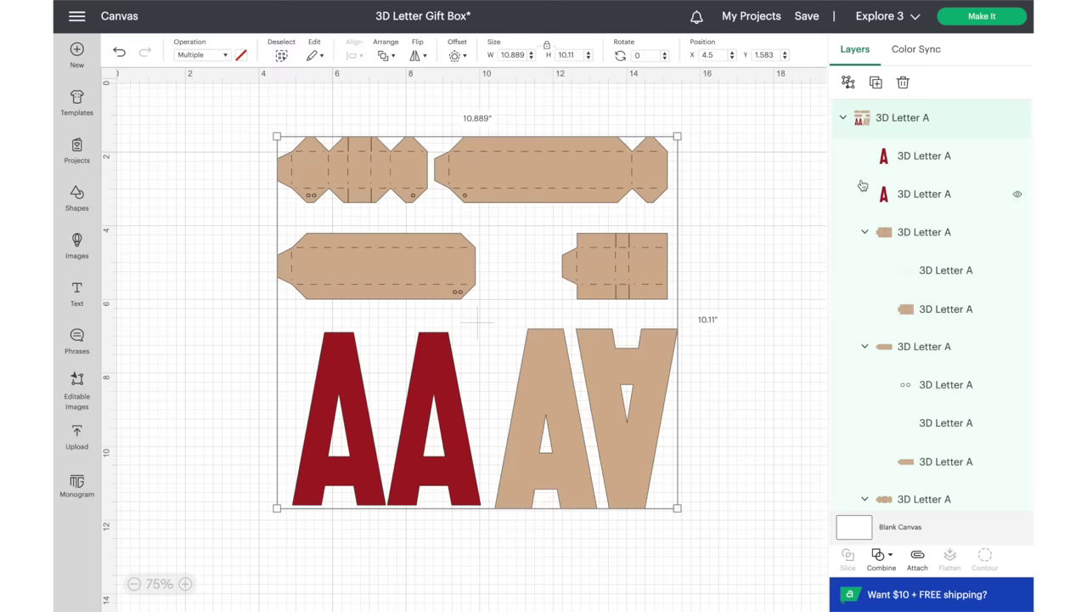
- Ungroup the 3D Letter A and delete the small 2.861" × 1.792" tag-shaped panel
scroll(862, 185, down, 5)
scroll(862, 184, up, 5)
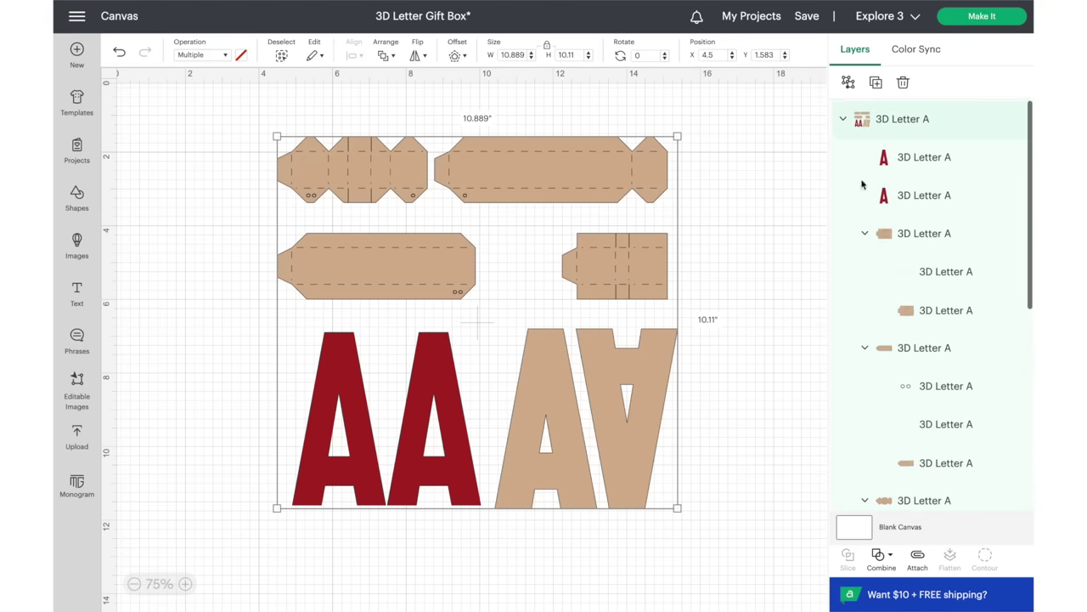
click(850, 83)
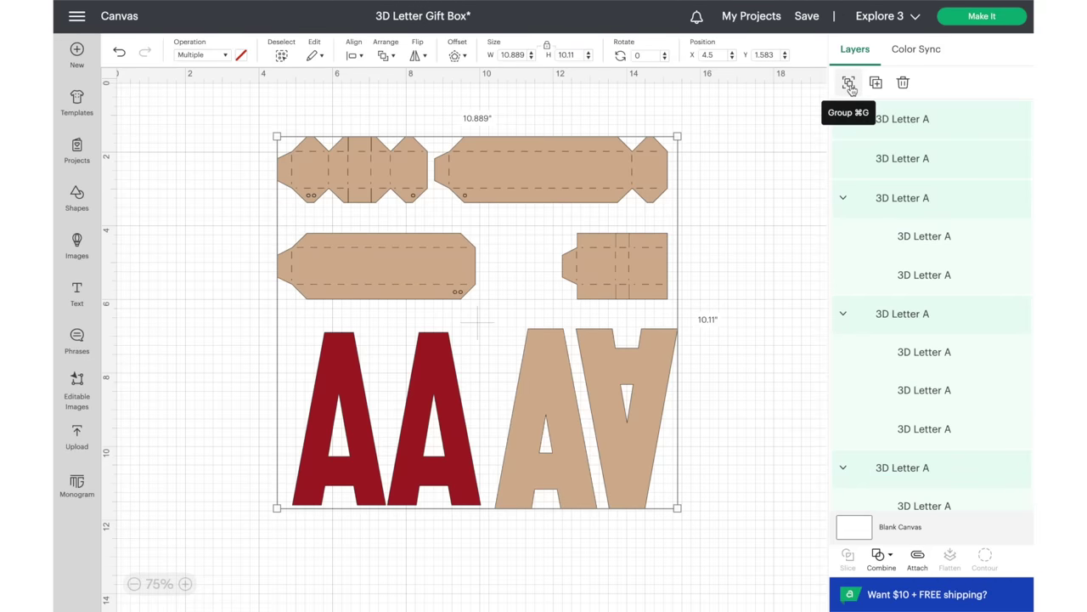
click(709, 289)
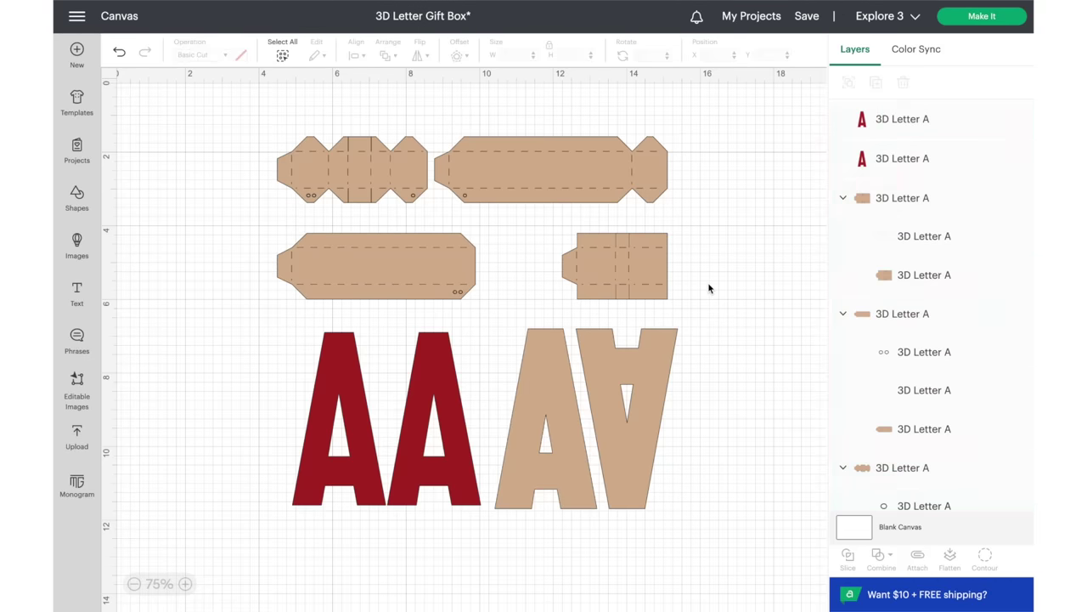
click(643, 270)
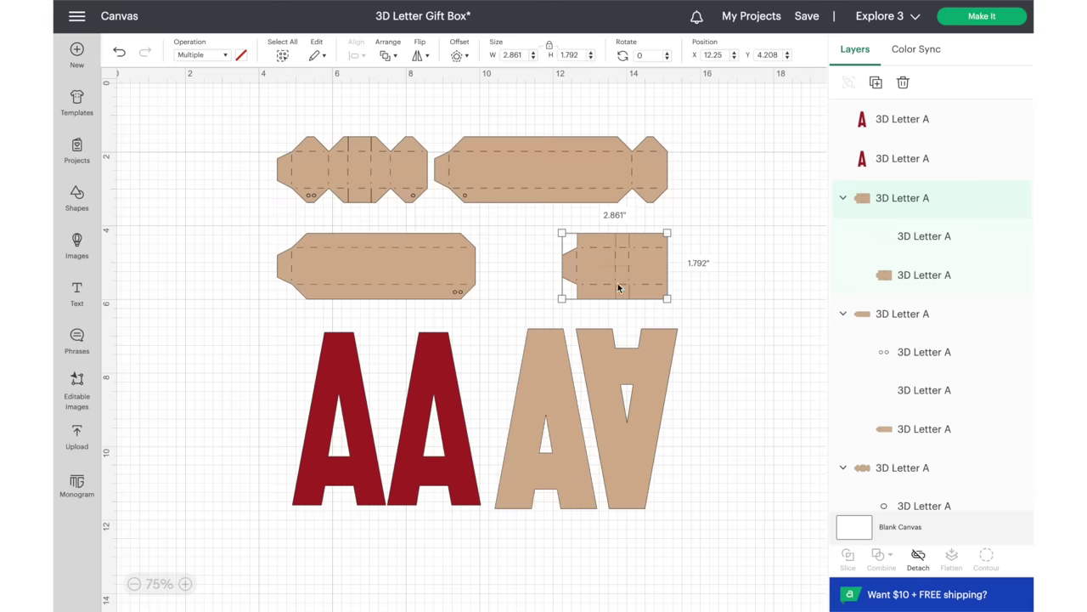
key(Delete)
- Move the two red A letters to the canvas edge and spread the box panels apart
scroll(645, 408, right, 2)
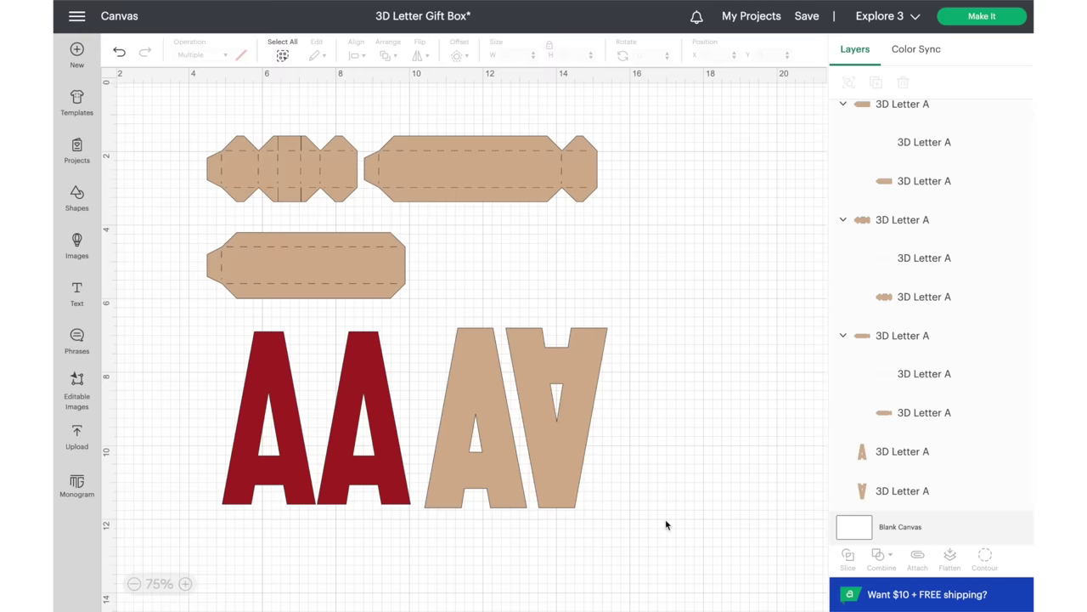
drag(179, 417, 466, 435)
drag(335, 427, 903, 234)
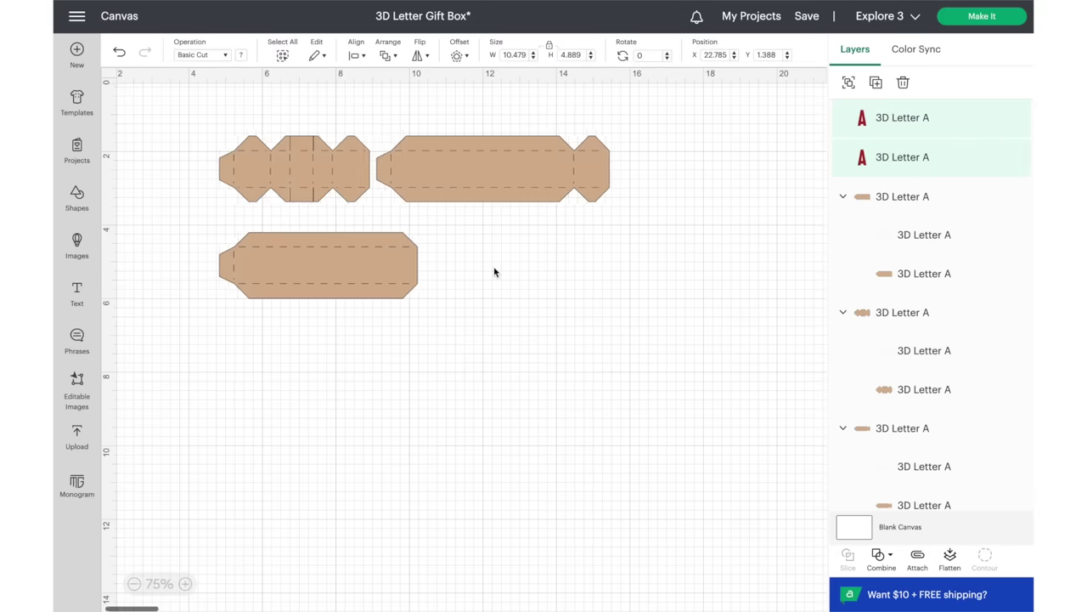
scroll(494, 270, left, 1)
drag(339, 277, 479, 291)
drag(347, 181, 515, 419)
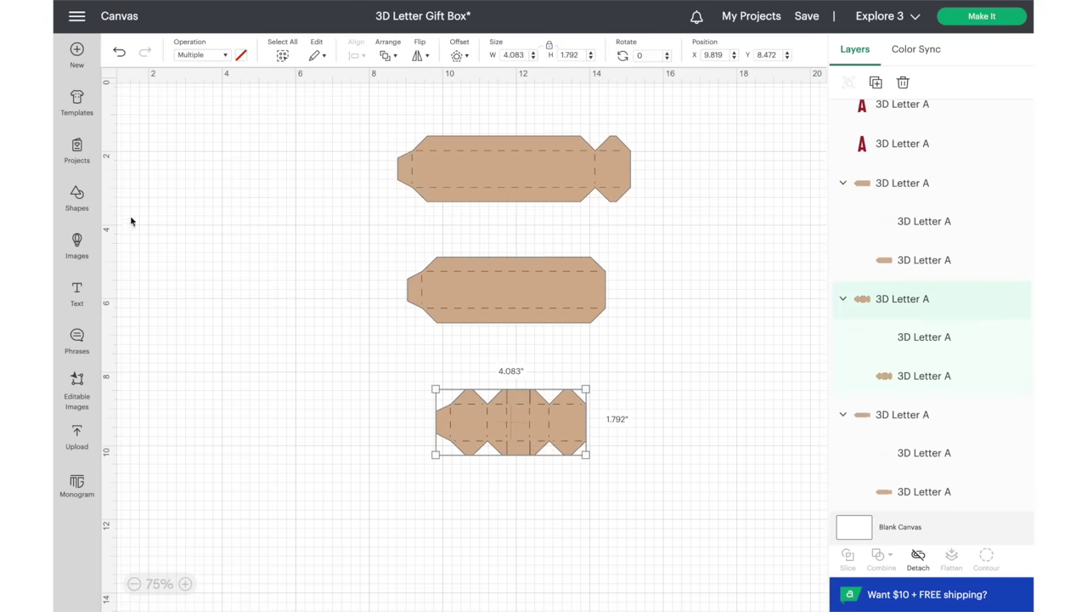
- Add a square and stretch it over the long panel's notched top flaps
click(76, 197)
click(312, 297)
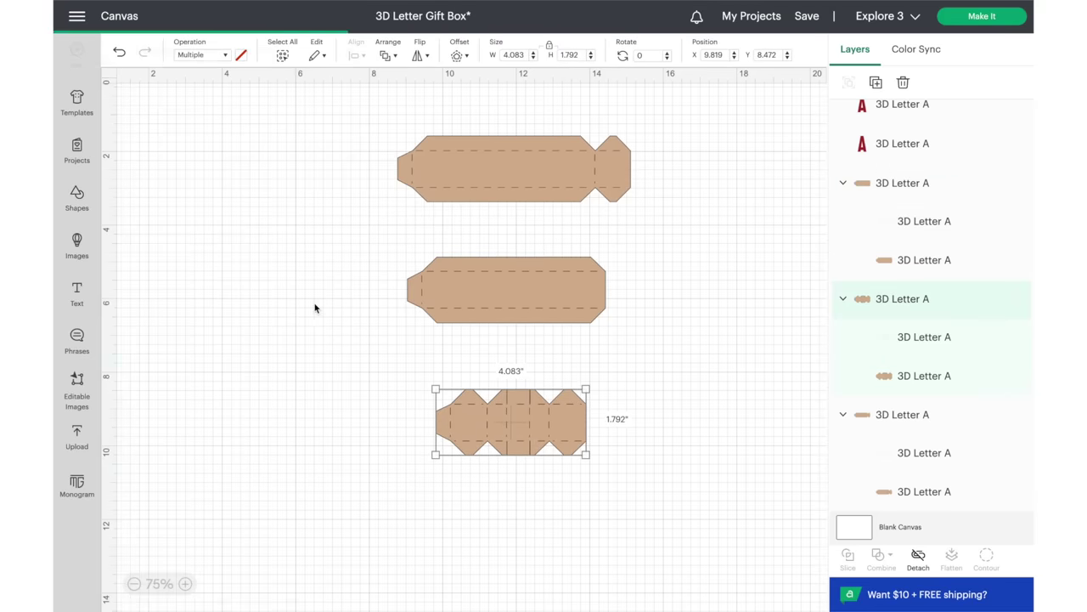
scroll(539, 53, up, 3)
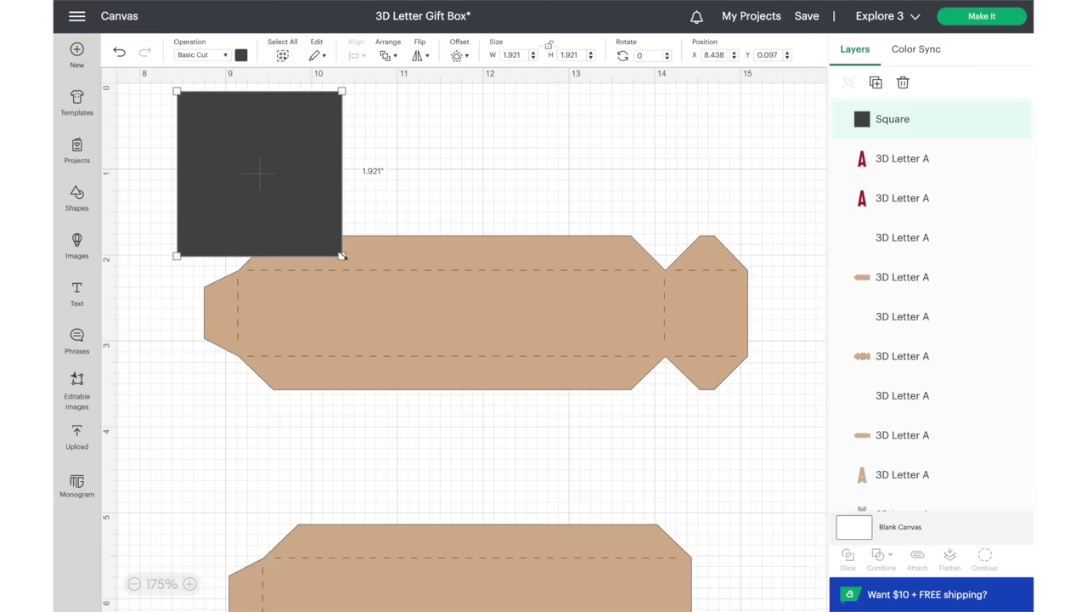
drag(342, 256, 821, 268)
- Slice the long panel with the rectangle and delete the leftover pieces, leaving a straight top
click(607, 386)
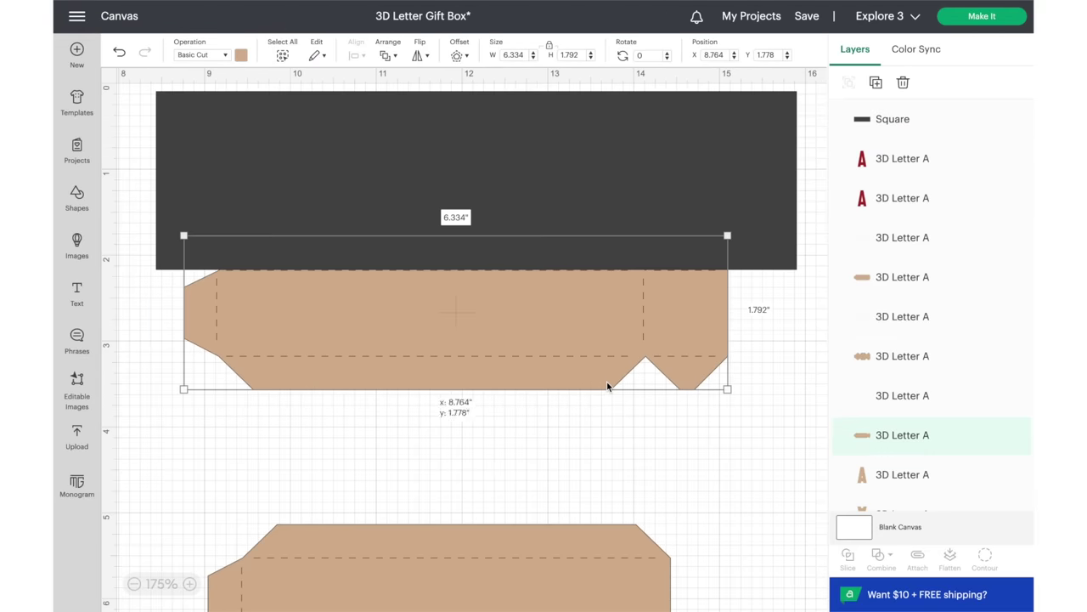
shift+click(687, 173)
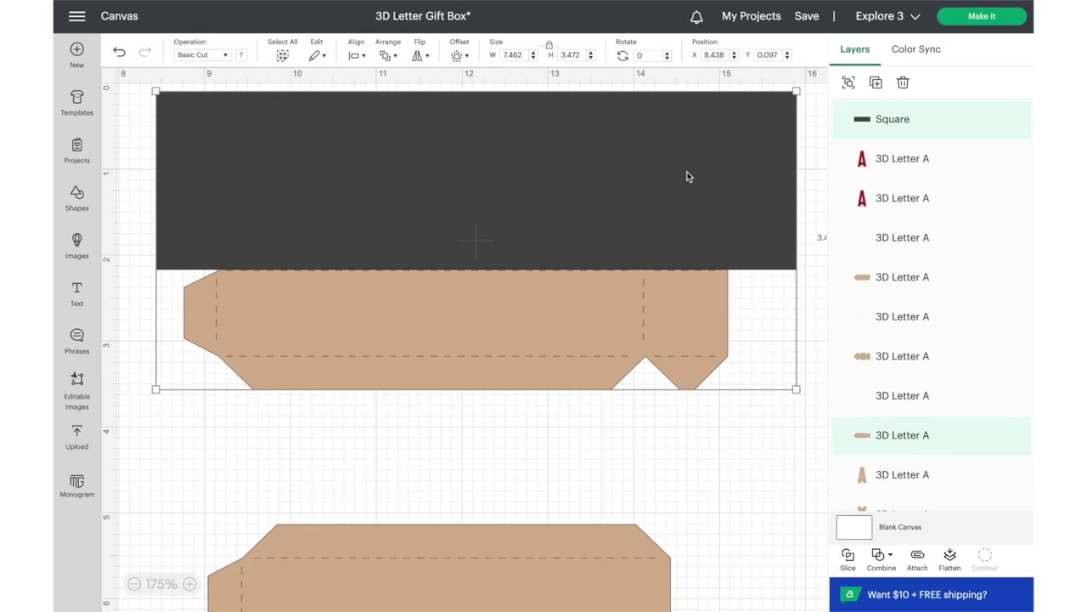
click(848, 557)
click(744, 239)
key(Delete)
click(701, 258)
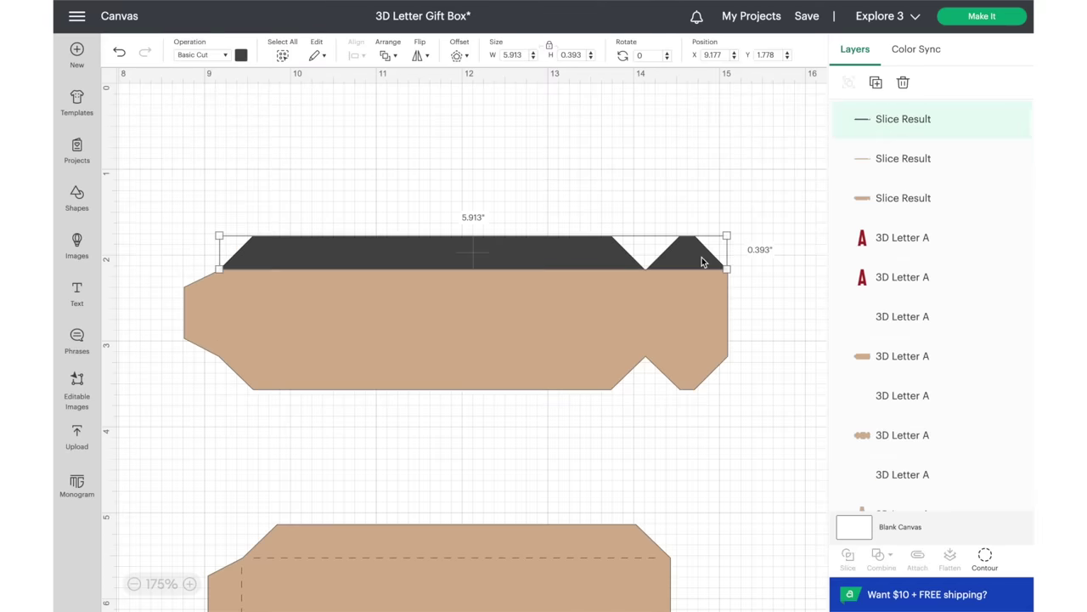
key(Delete)
click(701, 255)
key(Delete)
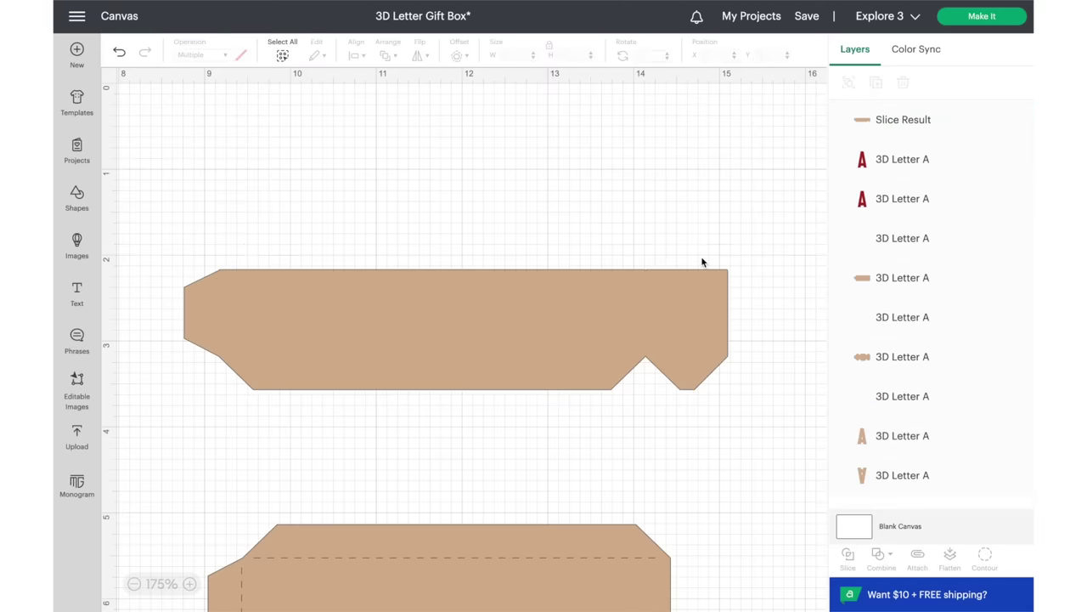
- Add a square stretched across the hexagon-edged panel's top tabs
scroll(165, 413, up, 1)
scroll(166, 414, down, 5)
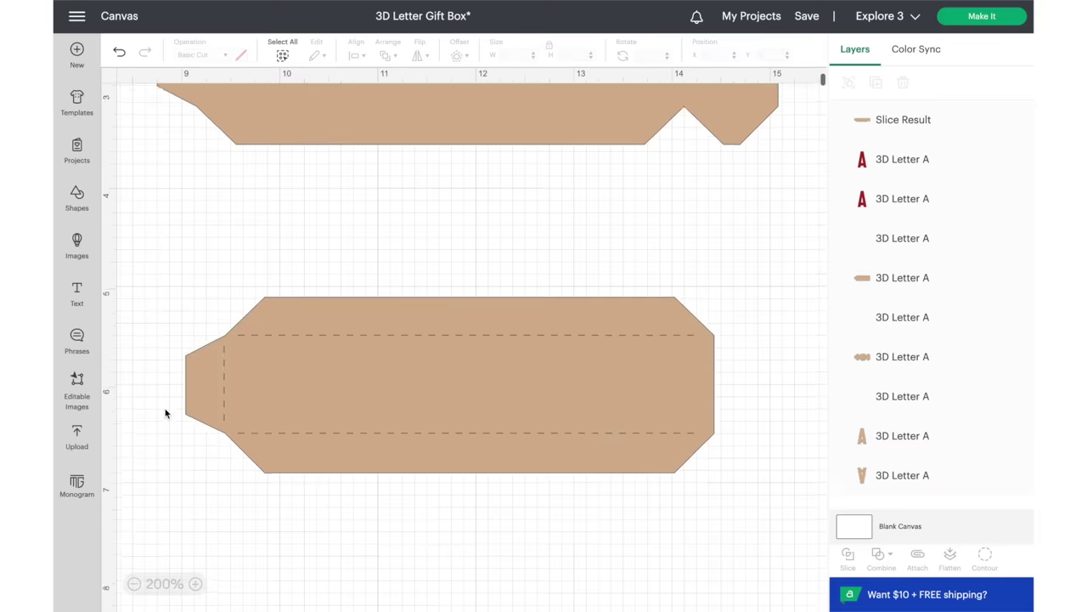
scroll(165, 413, down, 2)
click(78, 193)
click(303, 290)
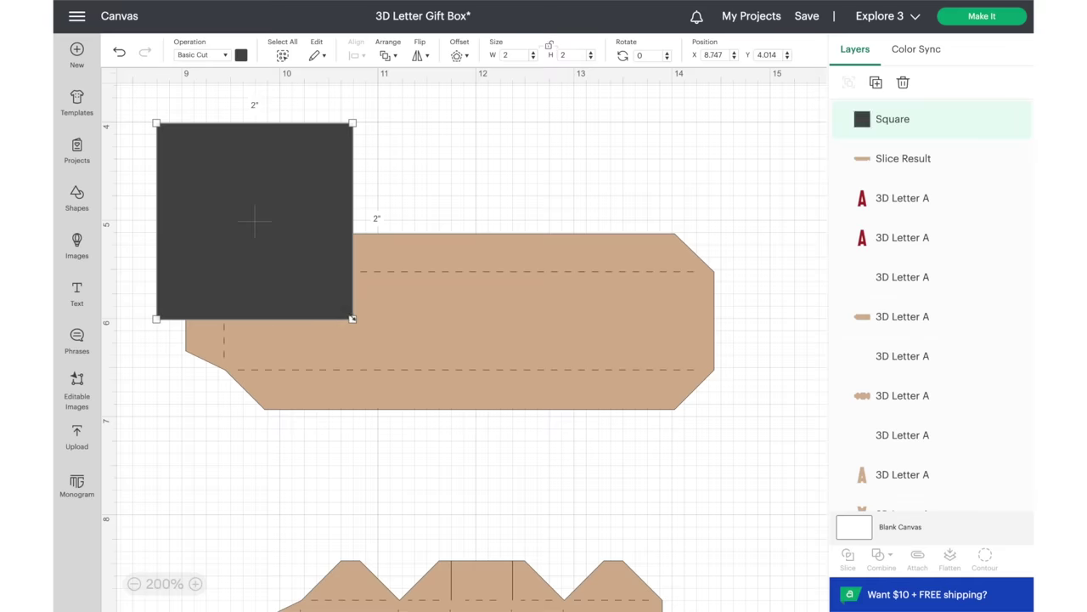
drag(352, 319, 784, 272)
- Slice the panel with the square and delete the leftover rectangle and strips
shift+click(667, 404)
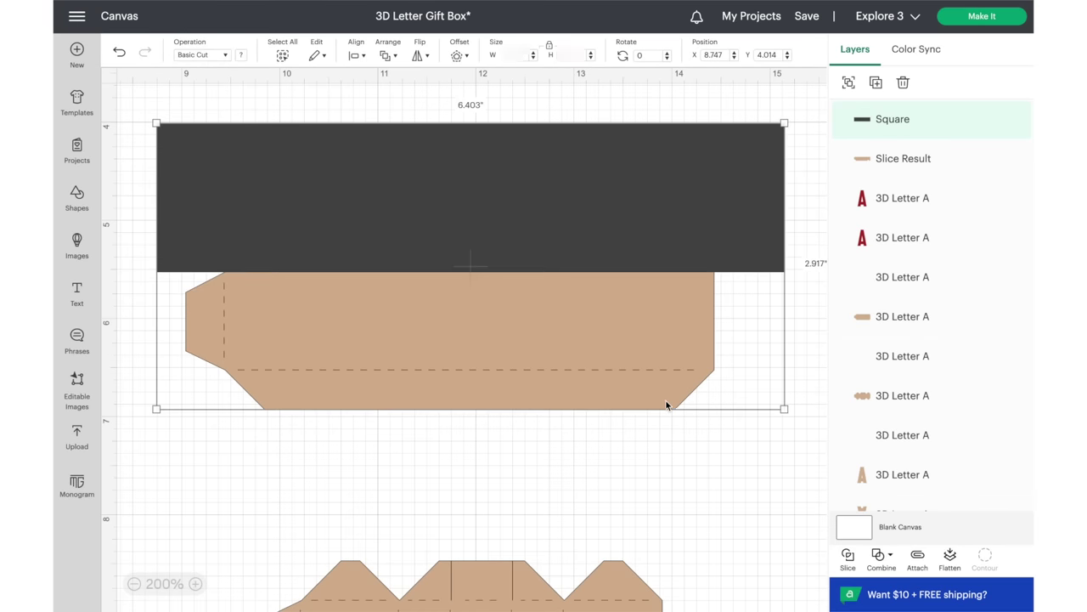
click(847, 556)
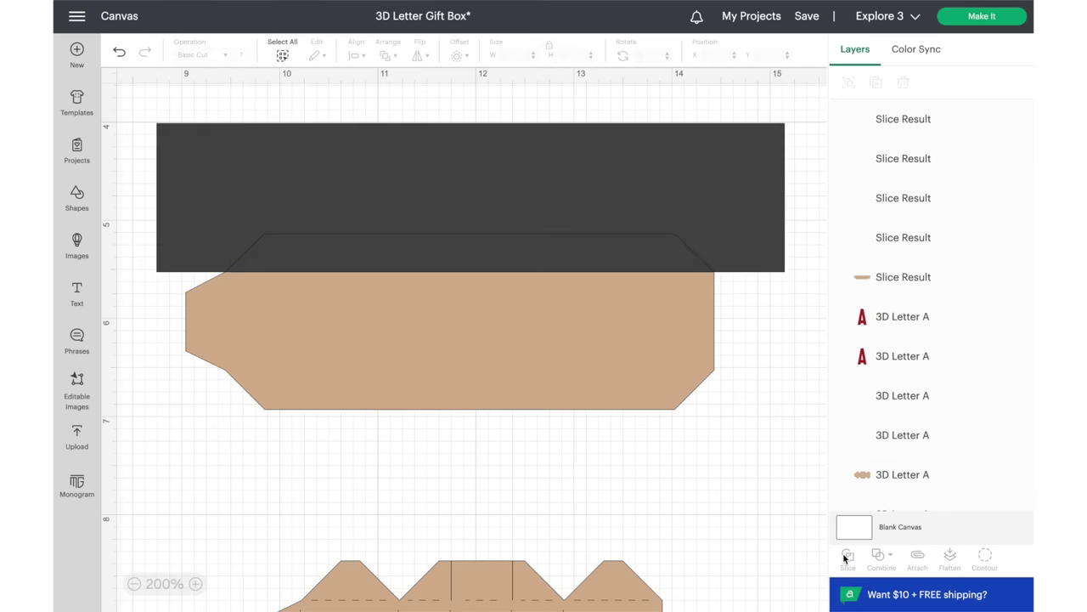
click(608, 208)
key(Delete)
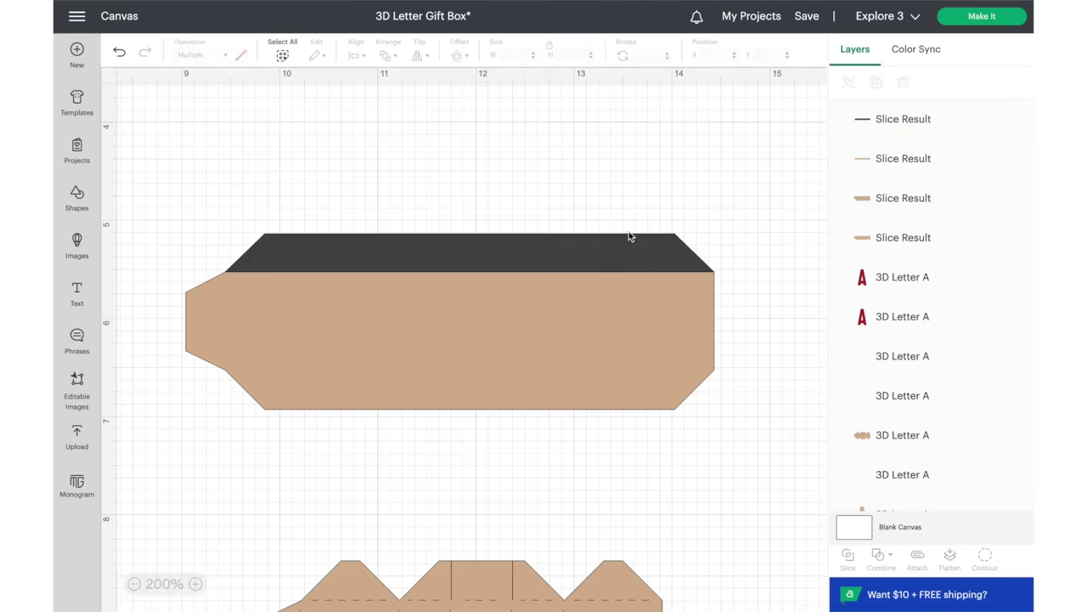
click(633, 243)
key(Delete)
click(633, 245)
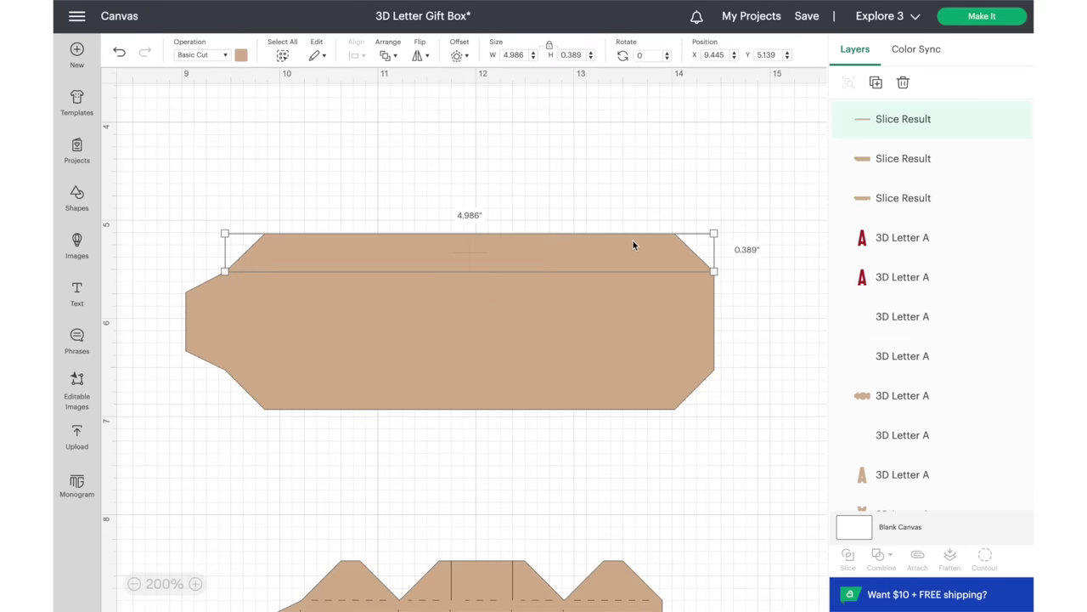
key(Delete)
- Stretch another rectangle over the panel's remaining top tabs and slice it out
scroll(633, 245, down, 5)
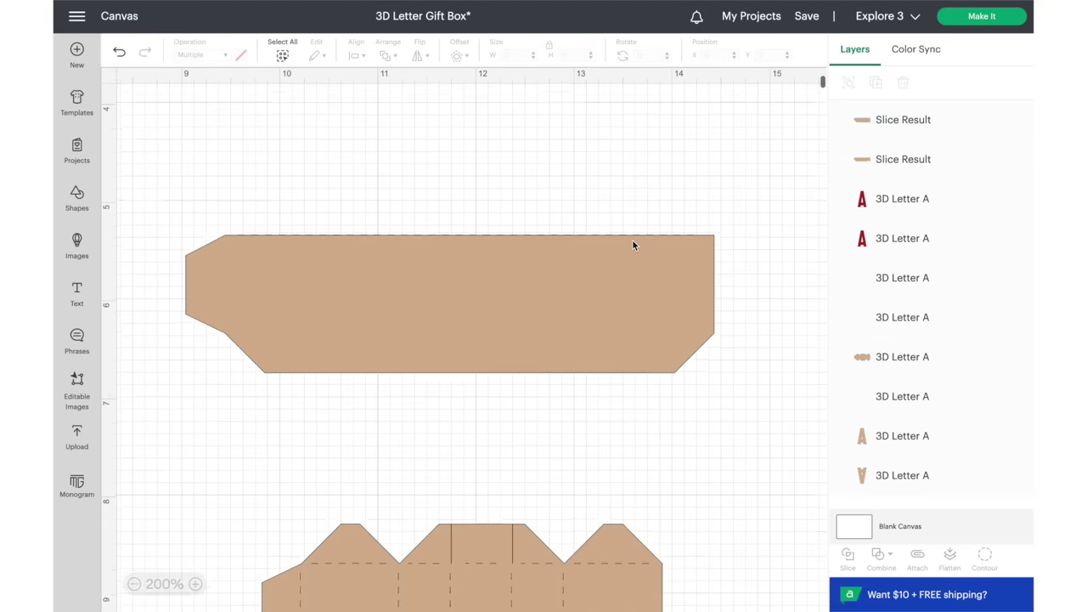
scroll(633, 245, down, 1)
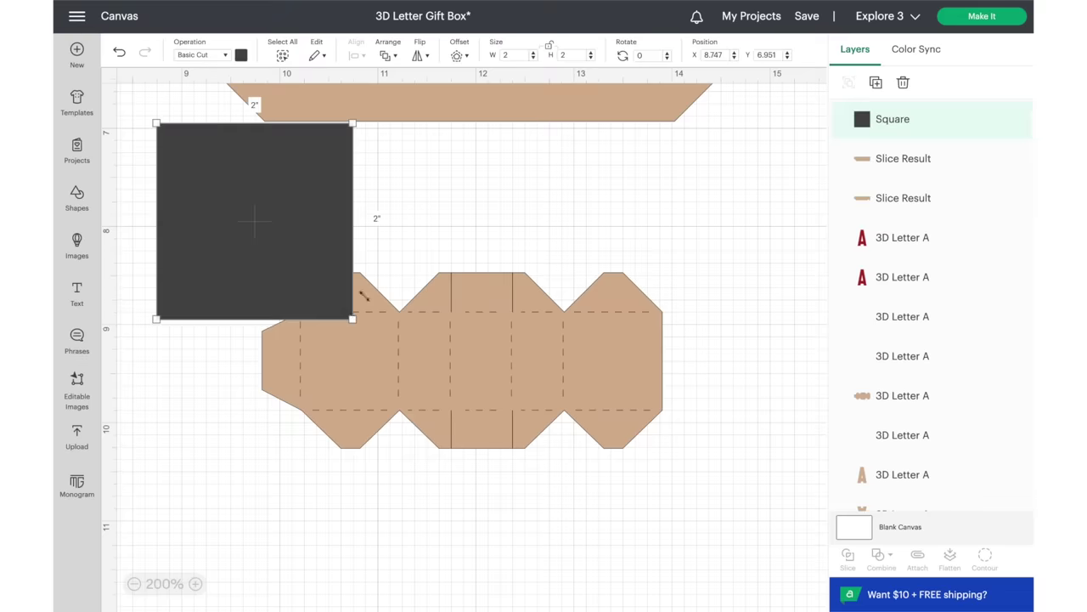
drag(364, 299, 809, 247)
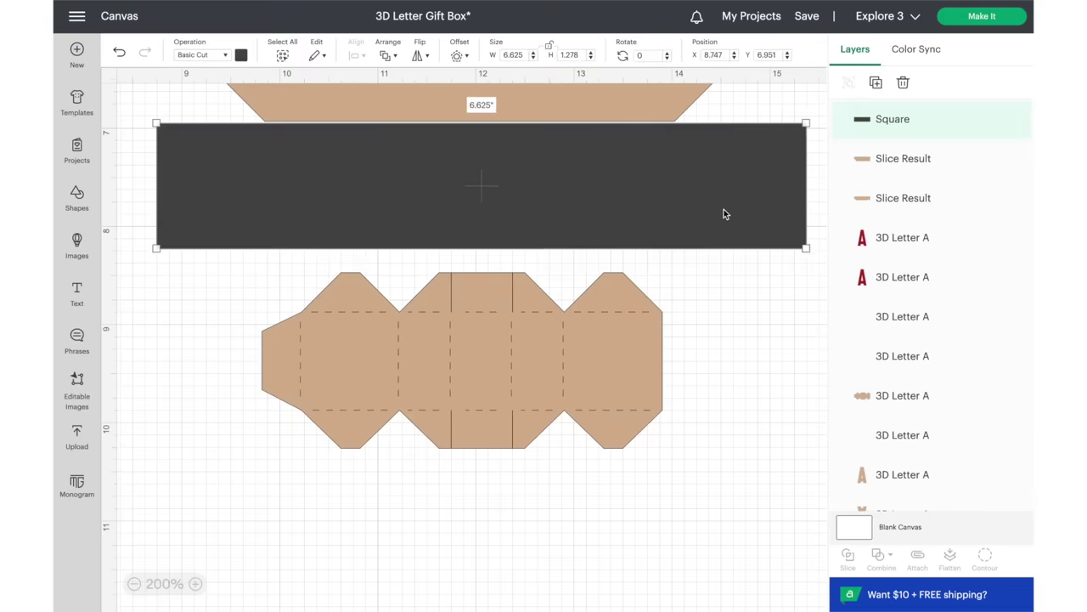
drag(724, 209, 704, 254)
shift+click(619, 439)
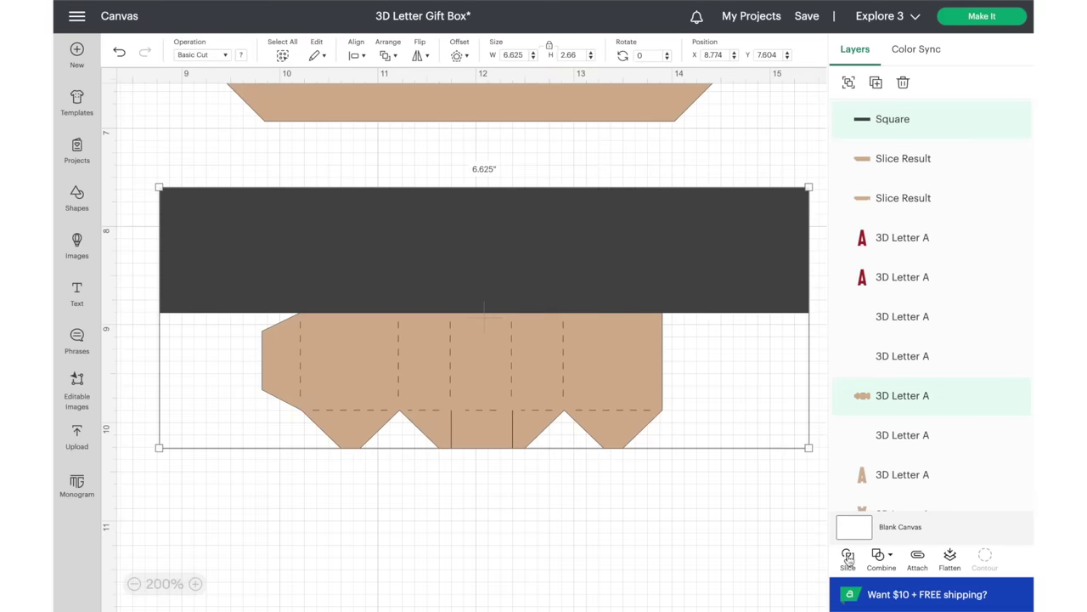
click(848, 556)
- Delete the leftover rectangle and the cut-off dark and tan triangle tab pieces
click(707, 260)
key(Delete)
click(619, 290)
key(Delete)
click(619, 289)
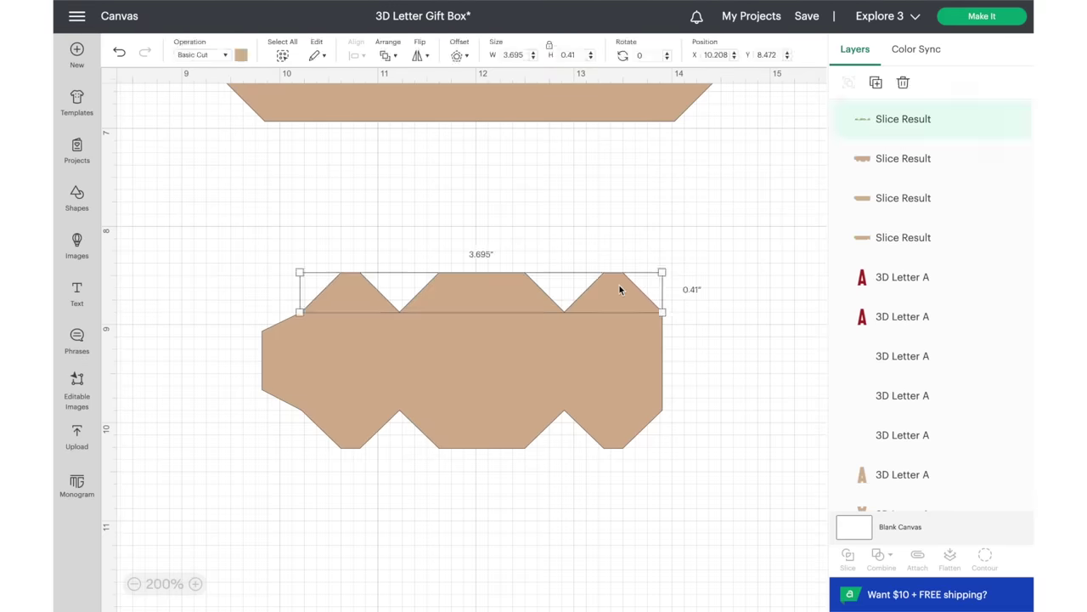
key(Delete)
click(957, 371)
right_click(957, 371)
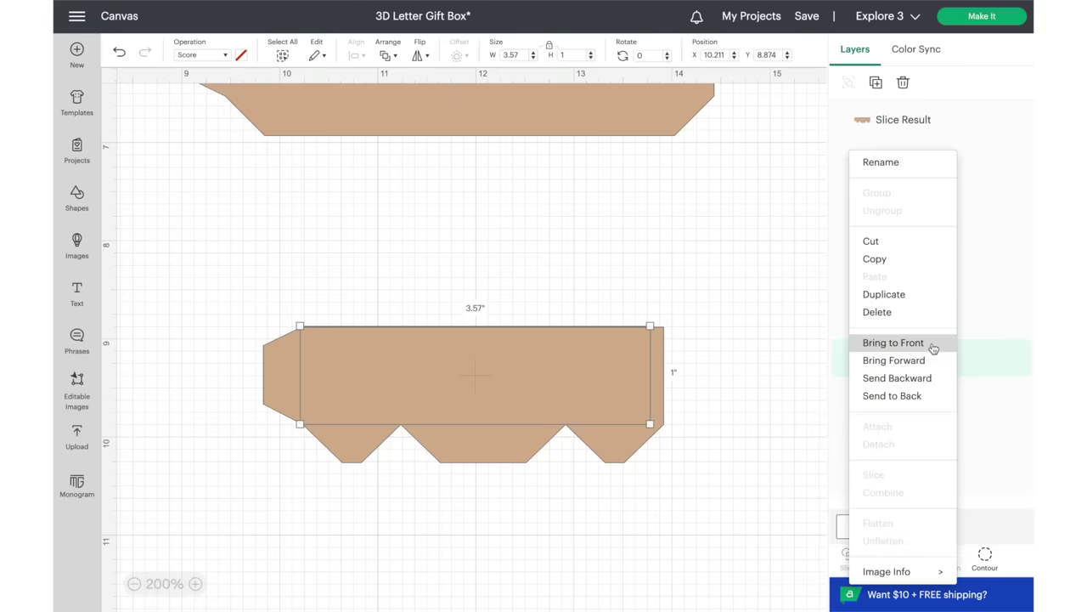
- Bring both sets of score lines to the front of their panels
click(932, 347)
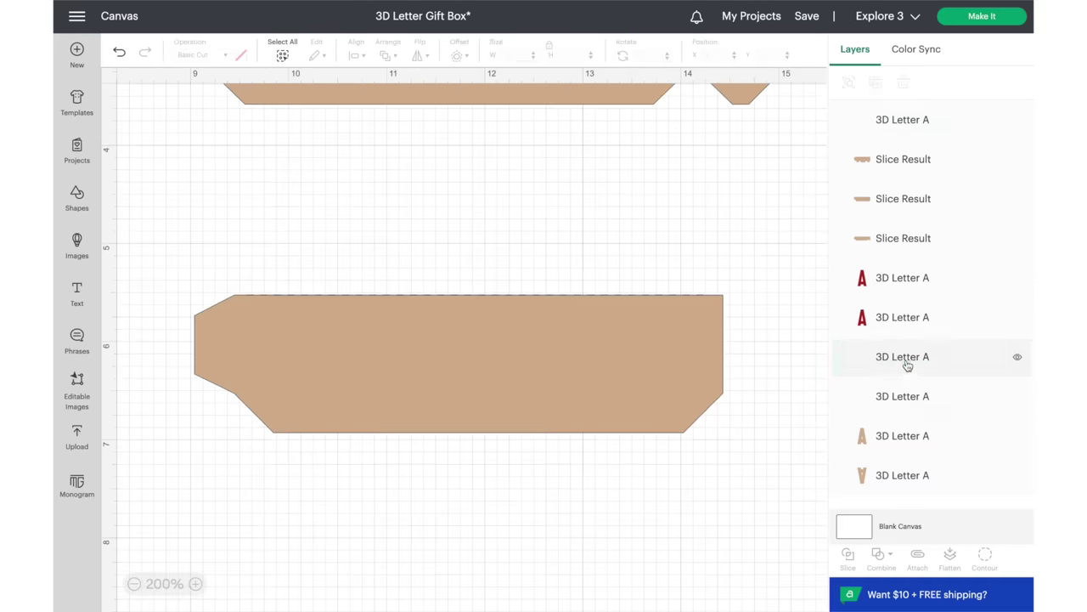
right_click(910, 364)
click(946, 337)
- Check the Contour settings on the top and middle panels' score lines
click(473, 274)
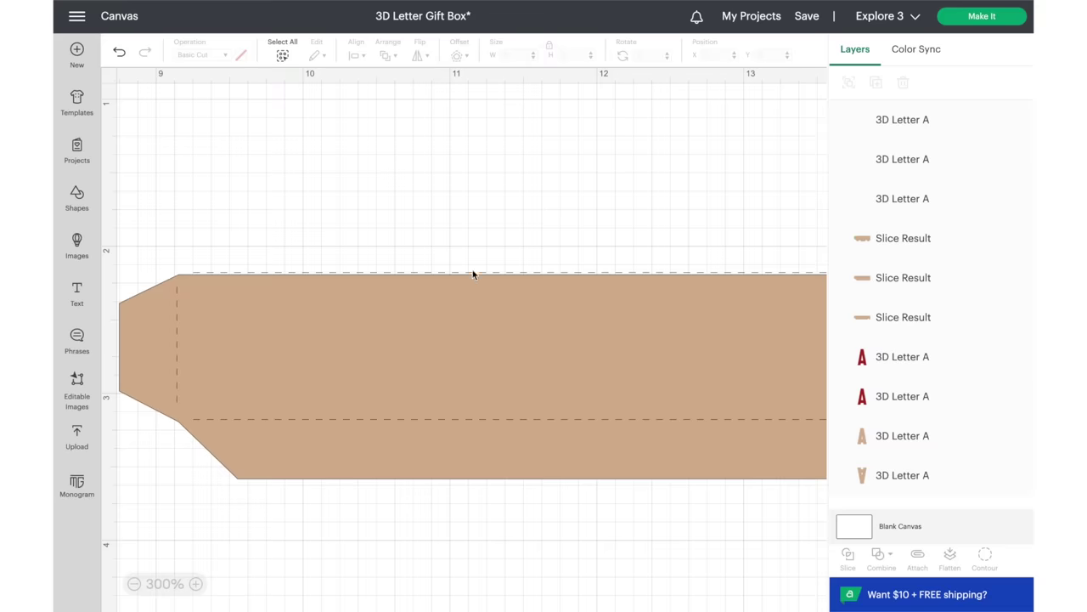
scroll(518, 272, right, 5)
click(651, 274)
click(985, 556)
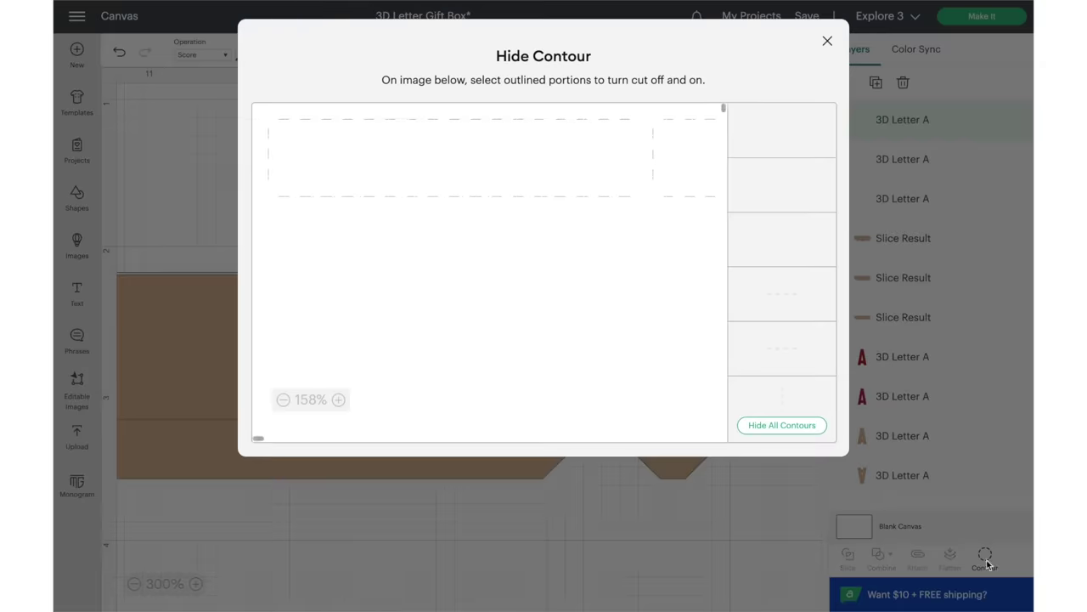
click(828, 41)
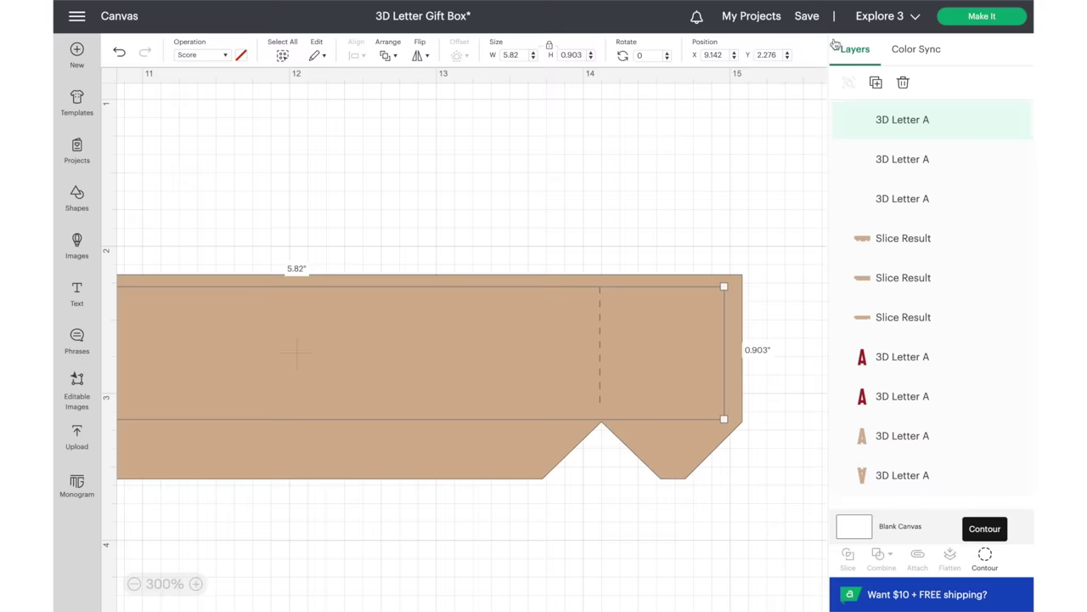
click(697, 203)
scroll(696, 204, right, 5)
scroll(696, 204, down, 2)
scroll(696, 204, down, 5)
click(651, 275)
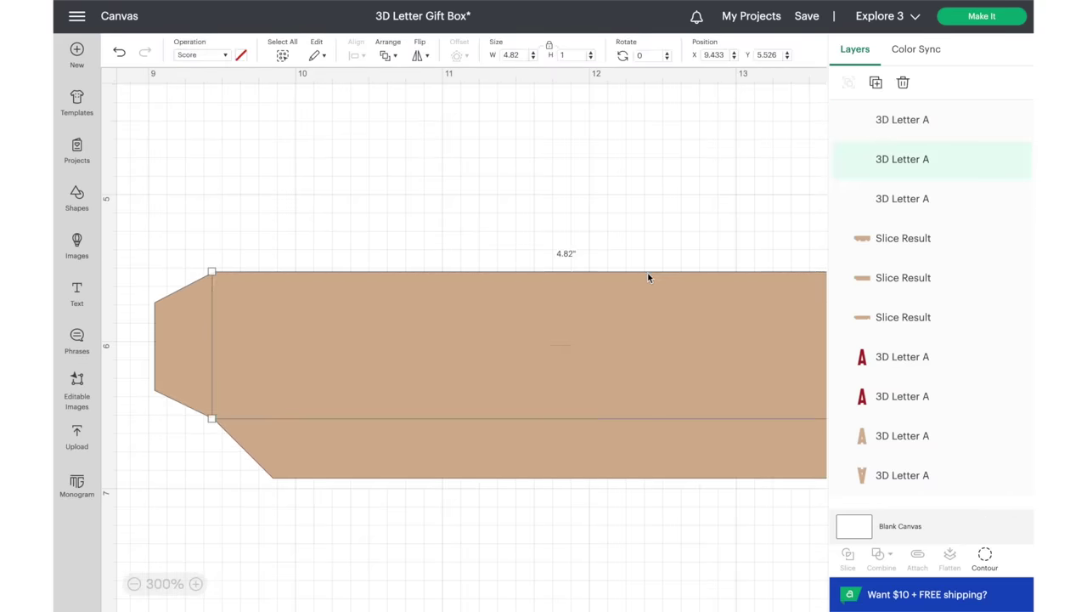
click(985, 556)
click(828, 41)
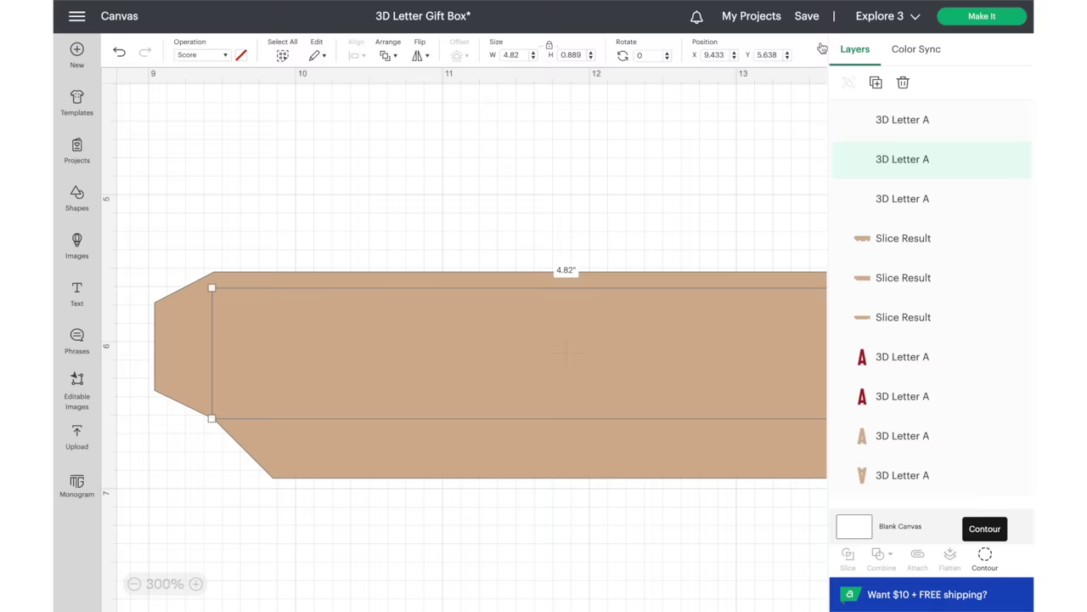
- Check Contour on the lower panel's score lines so only interior fold lines show
click(628, 537)
scroll(628, 537, down, 5)
scroll(628, 541, down, 3)
scroll(628, 540, right, 2)
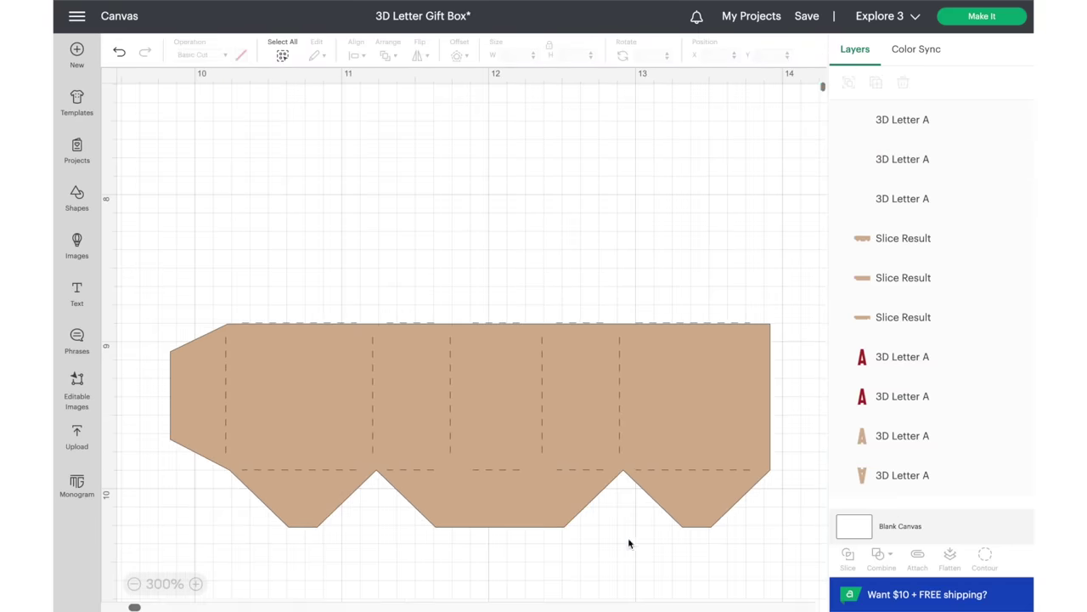
click(647, 328)
click(985, 556)
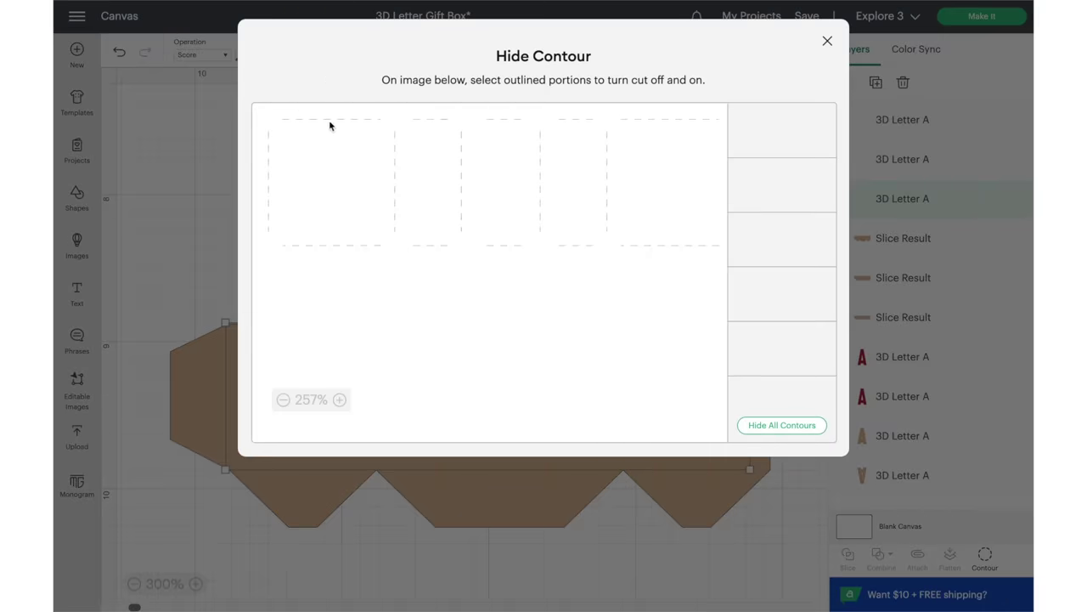
click(828, 43)
- Add a line on the left of the lower panel's middle bottom tab, set to Basic Cut
click(903, 238)
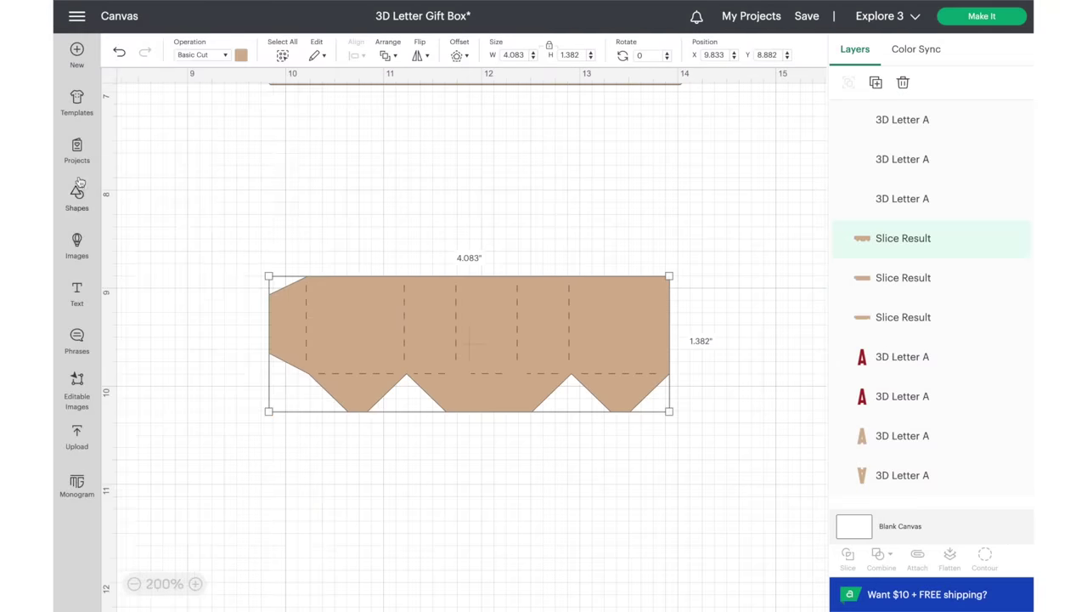
click(83, 185)
click(136, 120)
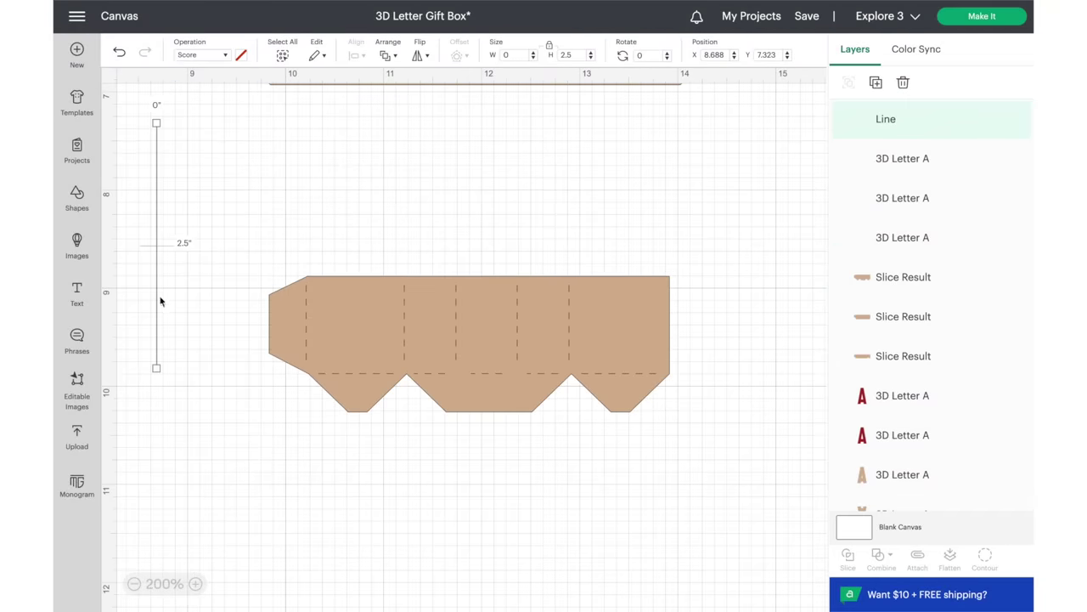
drag(161, 301, 469, 458)
scroll(463, 510, up, 5)
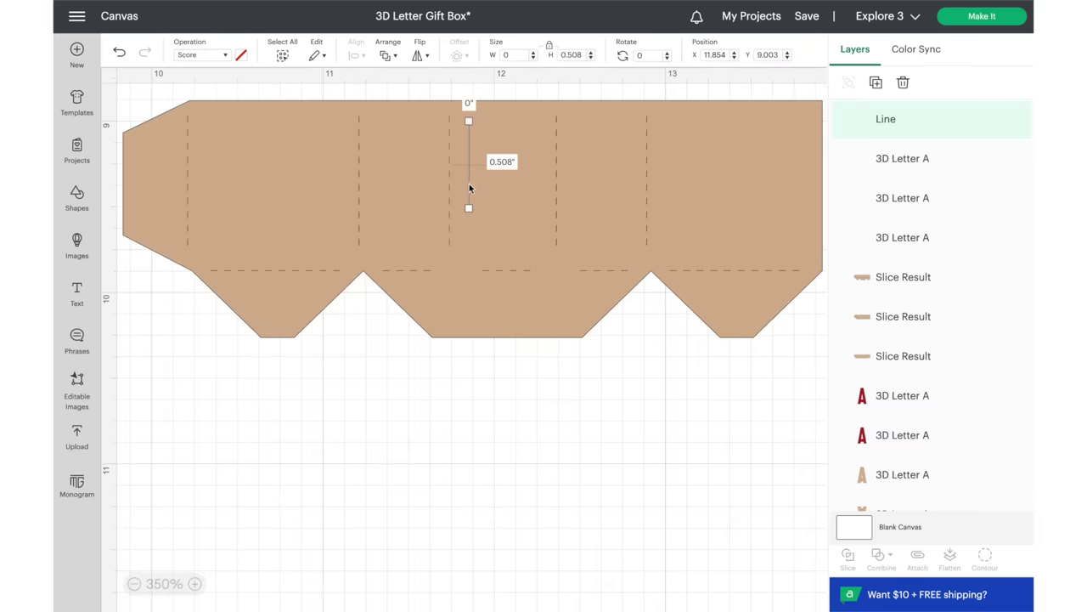
drag(469, 183, 453, 337)
click(201, 55)
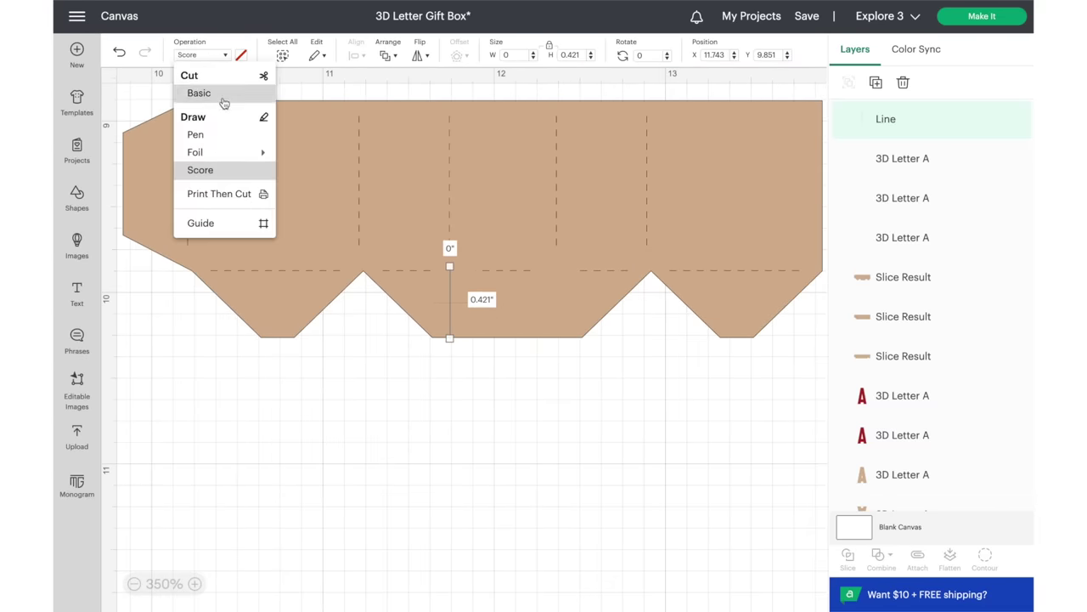
click(223, 93)
- Paste a second cut line on the tab's right side and attach both lines to the panel
click(456, 387)
key(ctrl+v)
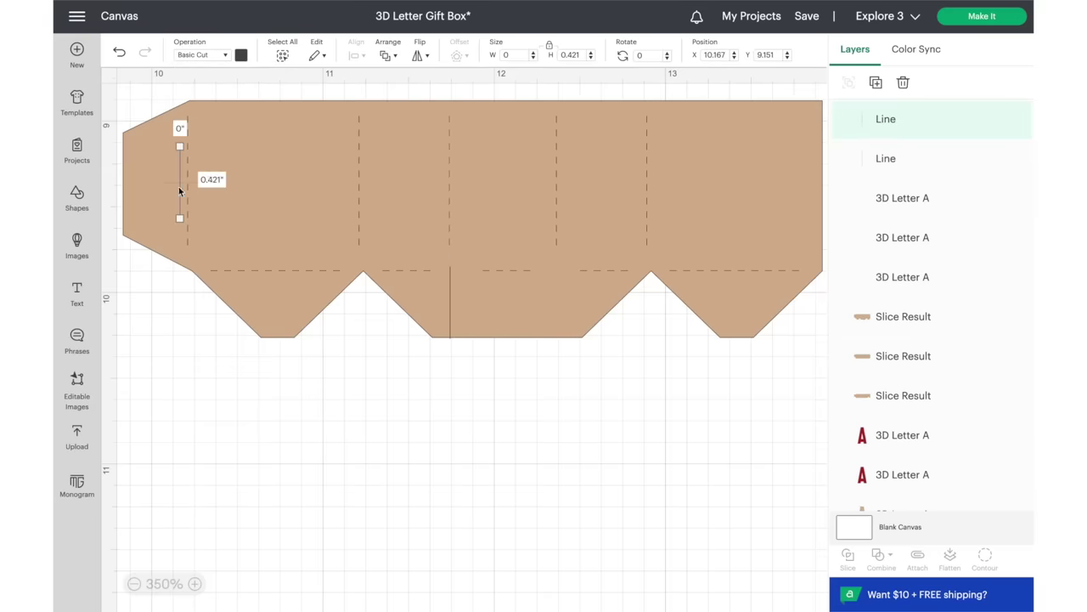
drag(182, 194, 556, 313)
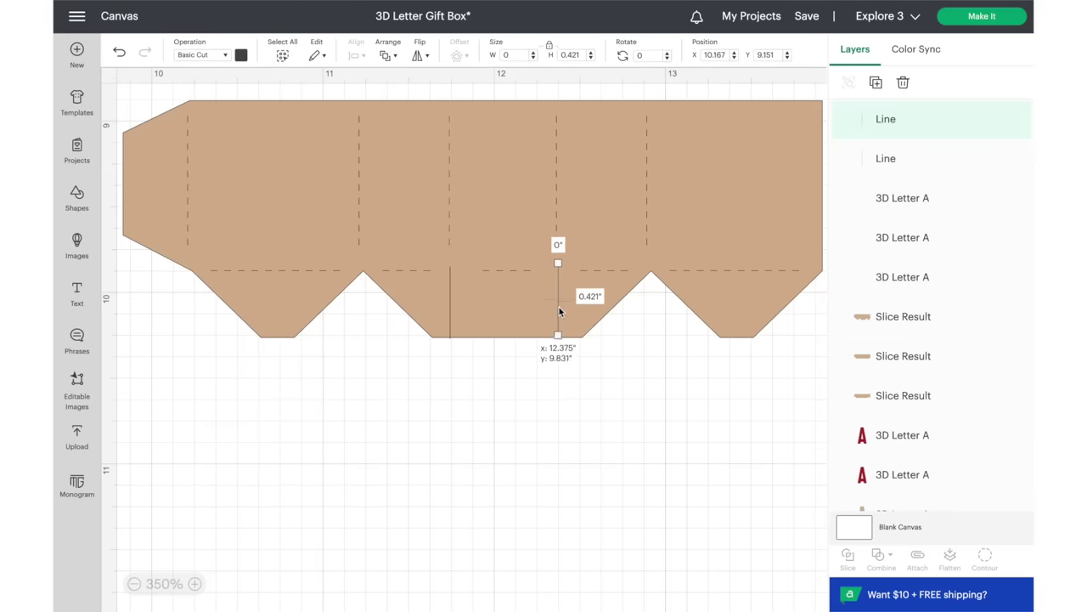
click(134, 584)
click(135, 584)
mouse_move(226, 174)
mouse_down()
mouse_move(719, 345)
mouse_move(725, 360)
mouse_move(340, 378)
mouse_move(109, 190)
mouse_up()
click(917, 561)
scroll(719, 393, up, 5)
- Attach the scores onto the middle and top box panels
click(924, 567)
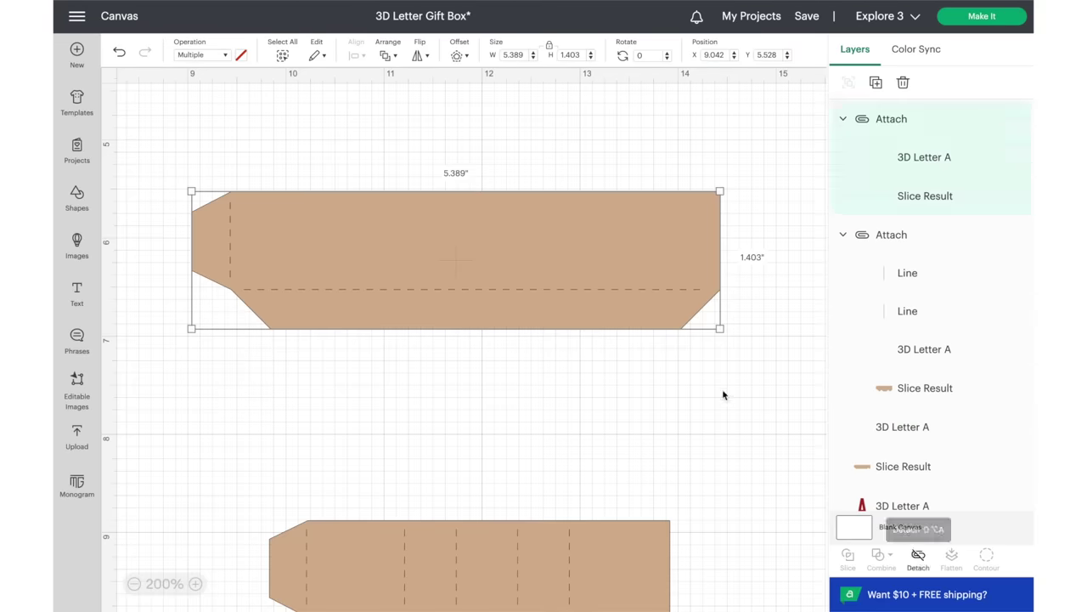
scroll(723, 393, up, 3)
drag(789, 385, 157, 147)
click(917, 561)
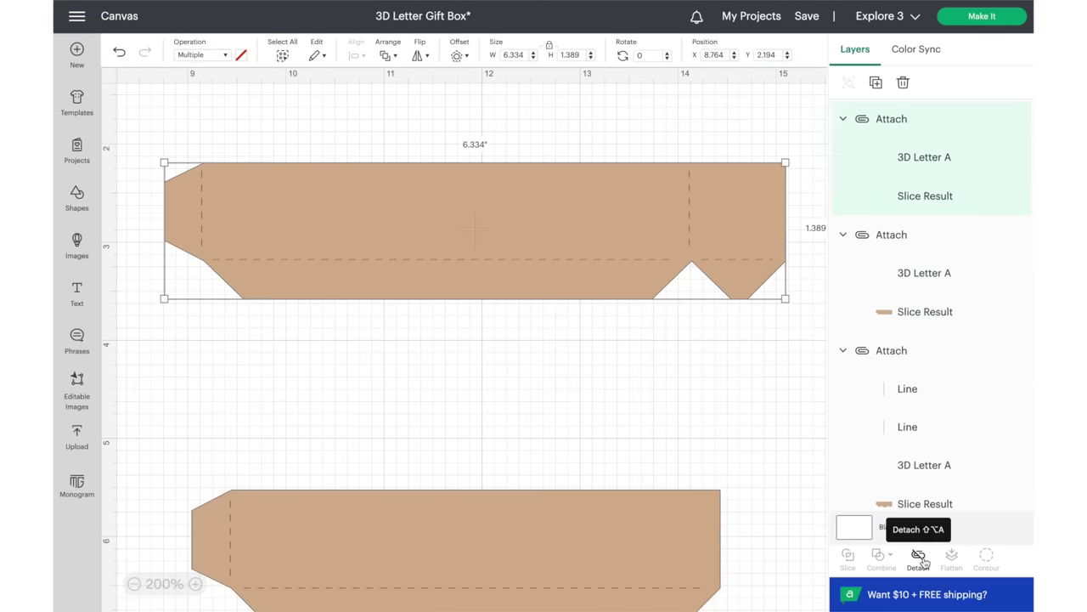
- Duplicate all three box panels and place the copy to the right of the originals
click(348, 495)
scroll(349, 495, down, 3)
scroll(348, 496, down, 2)
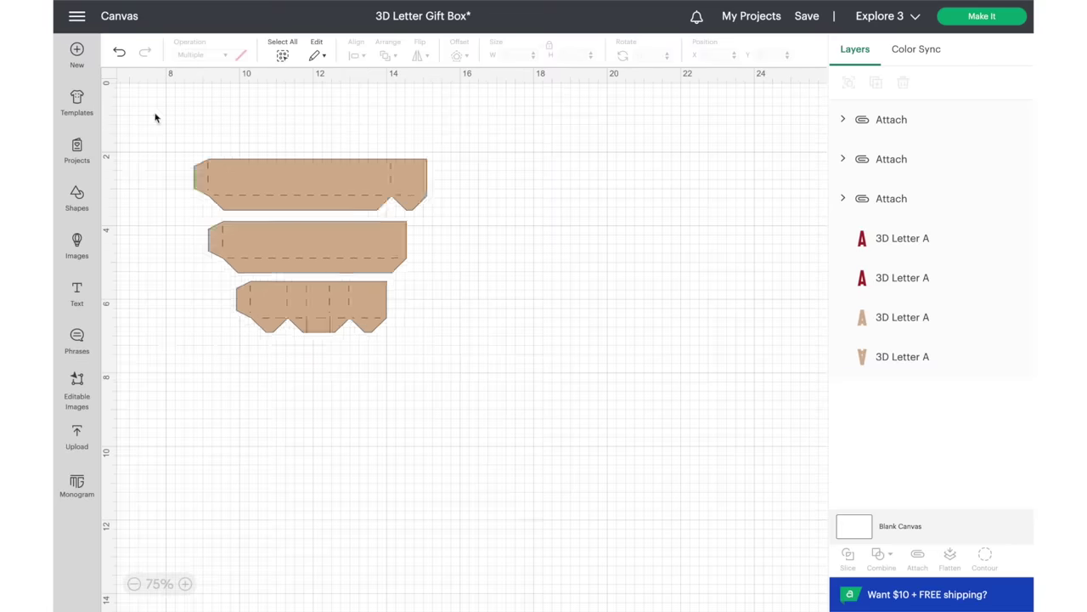
drag(156, 113, 488, 367)
right_click(314, 226)
click(349, 340)
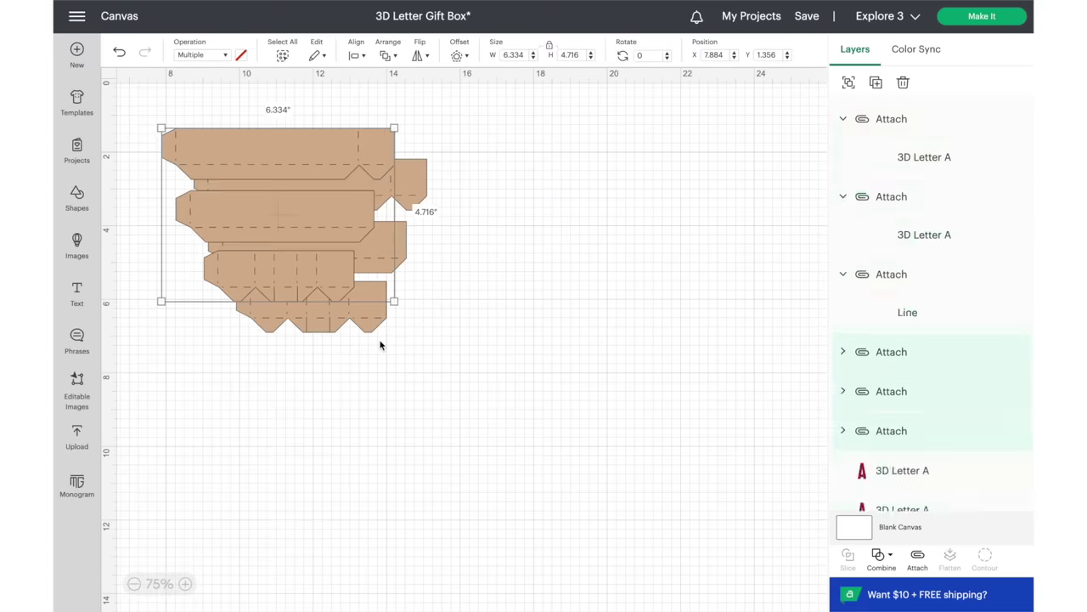
drag(279, 216, 641, 252)
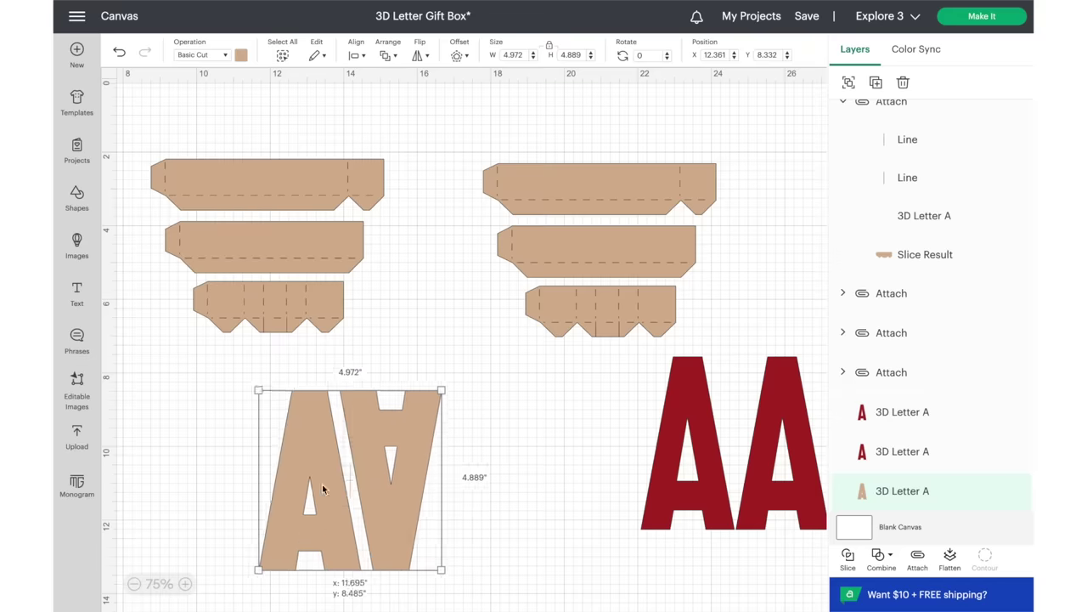
drag(325, 487, 255, 469)
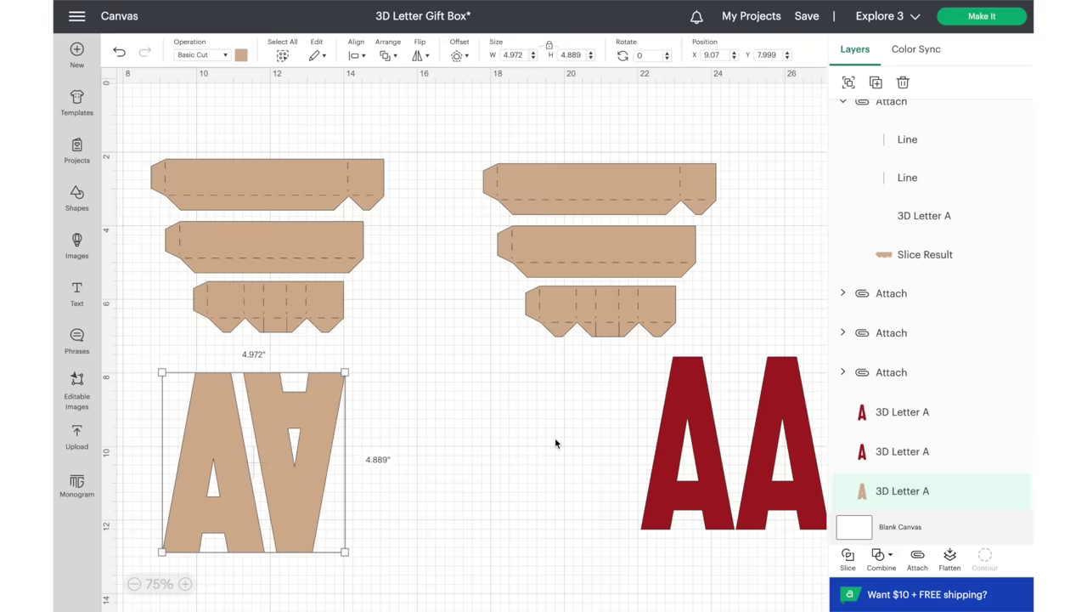
- Arrange the tan piece and red letters, then hide the left A's inner contour and colour it deeper gold
drag(594, 553, 828, 348)
drag(795, 459, 670, 479)
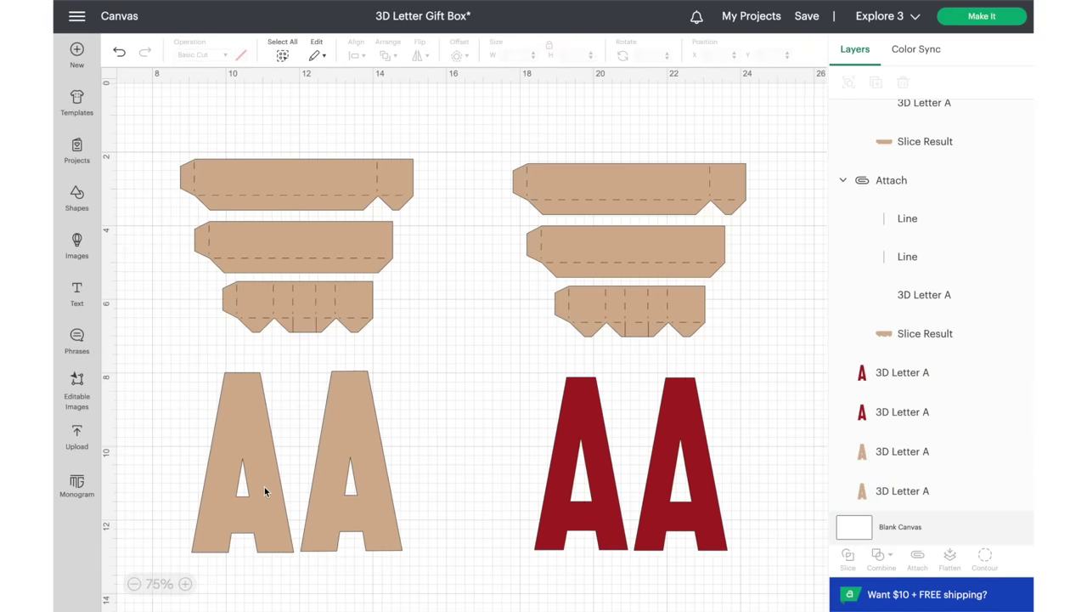
click(266, 485)
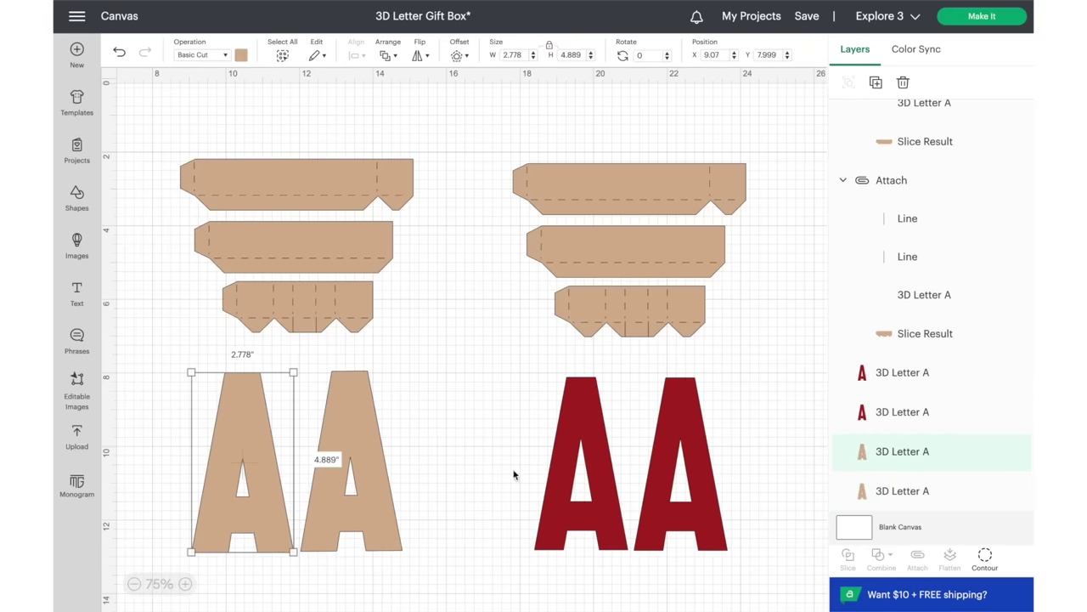
click(984, 558)
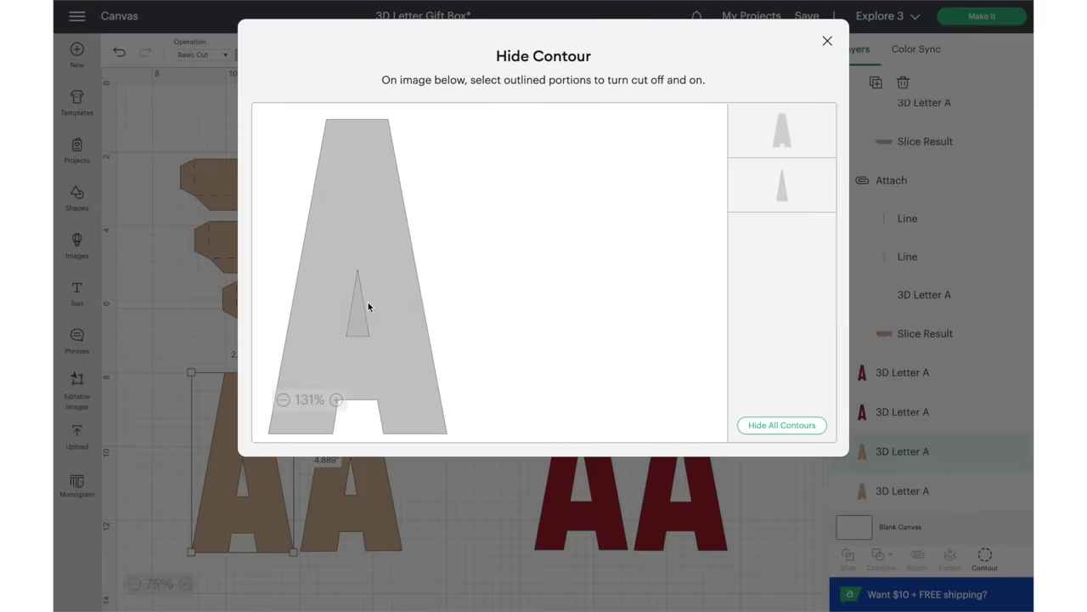
click(367, 301)
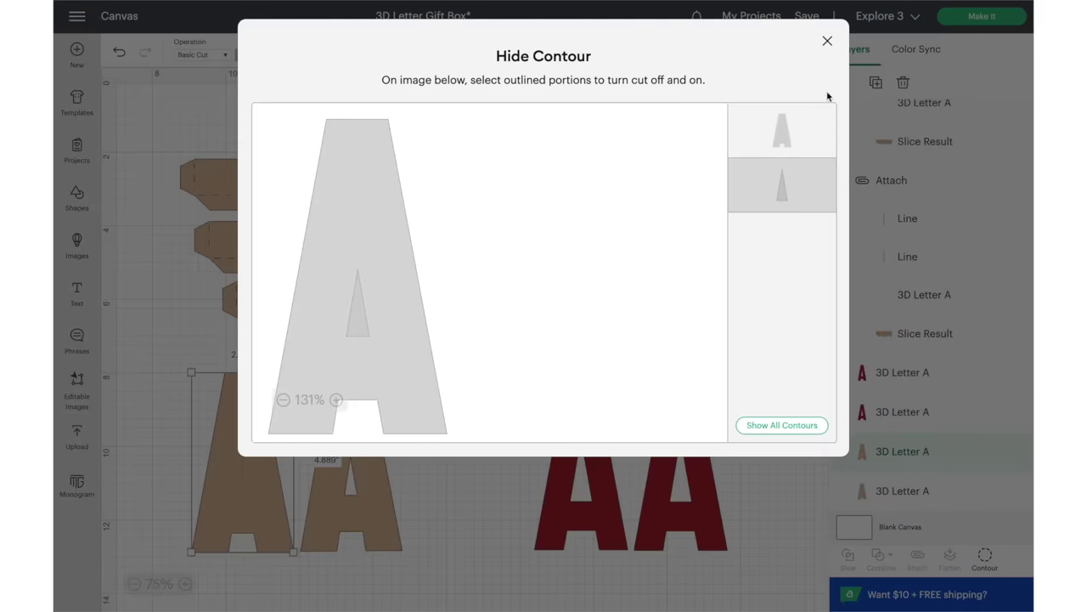
click(828, 41)
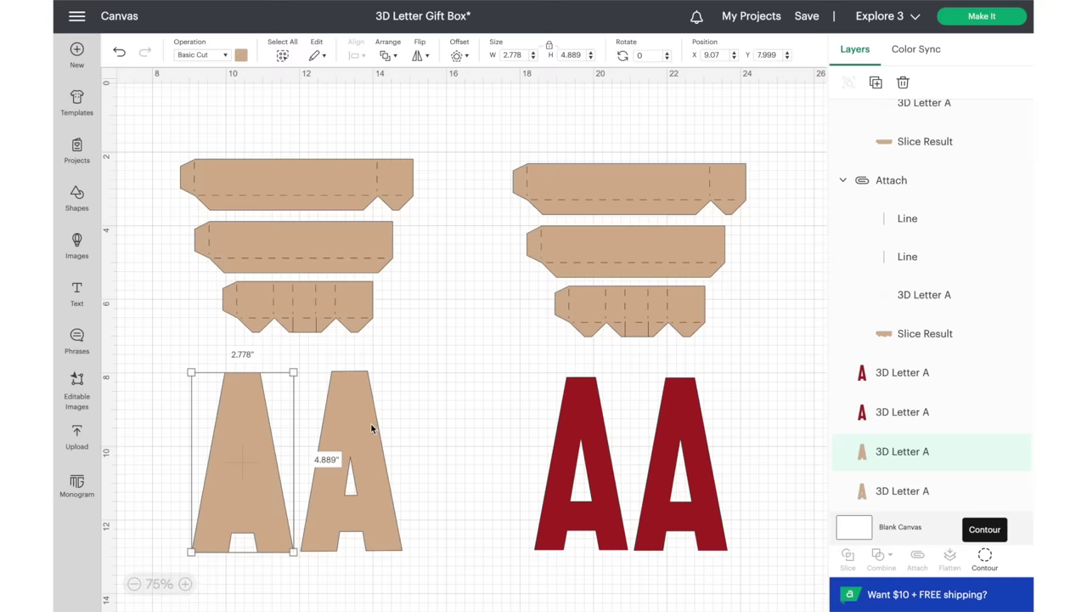
click(241, 55)
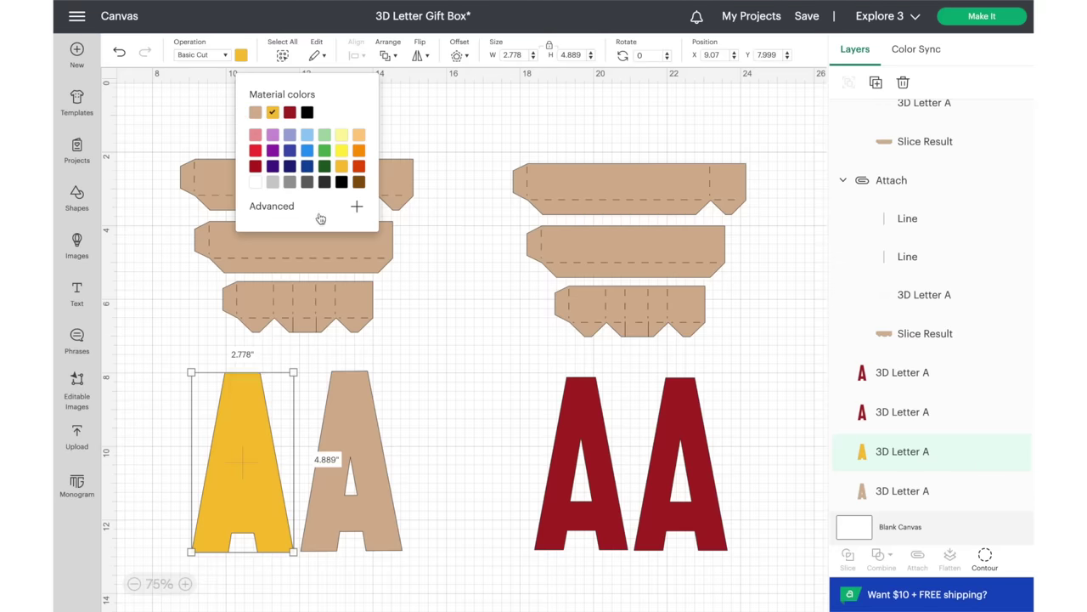
click(357, 205)
click(358, 234)
- Hide all inner contours on the other tan A and colour it white
click(426, 437)
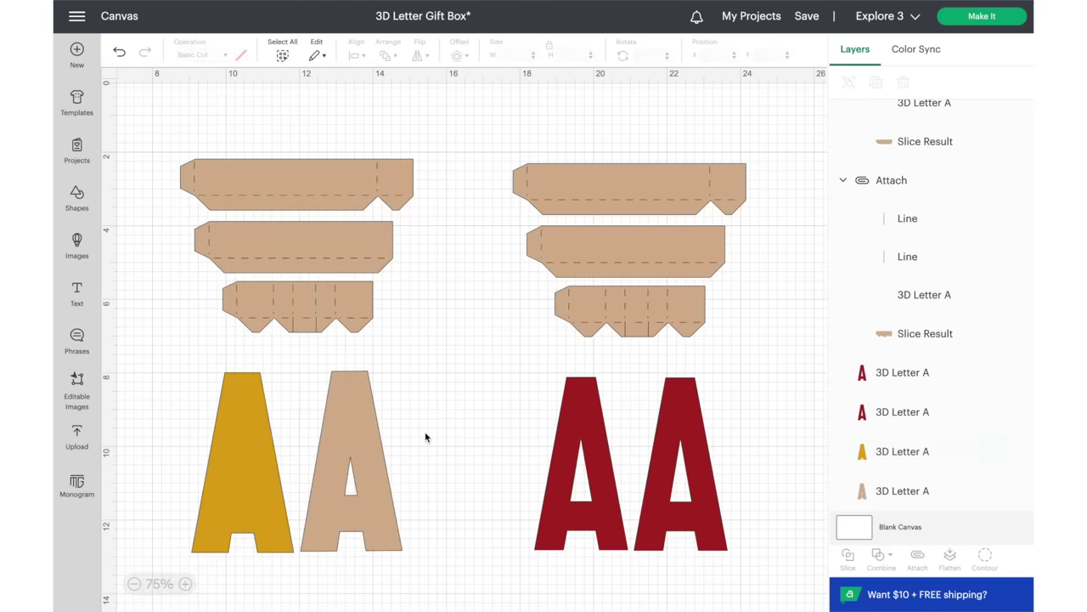
click(355, 429)
click(985, 561)
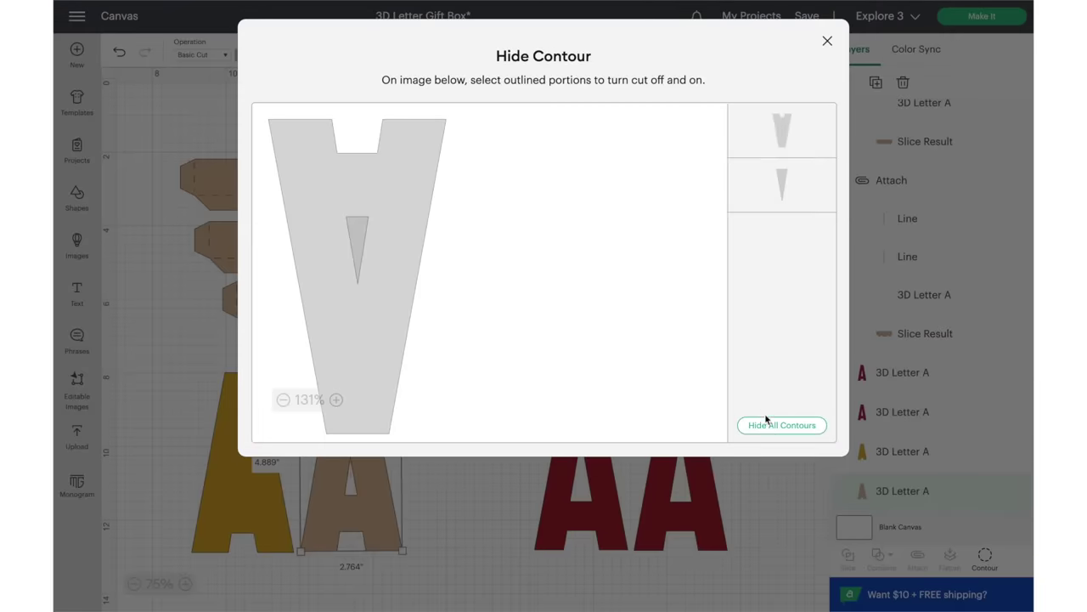
click(829, 42)
click(240, 54)
click(256, 182)
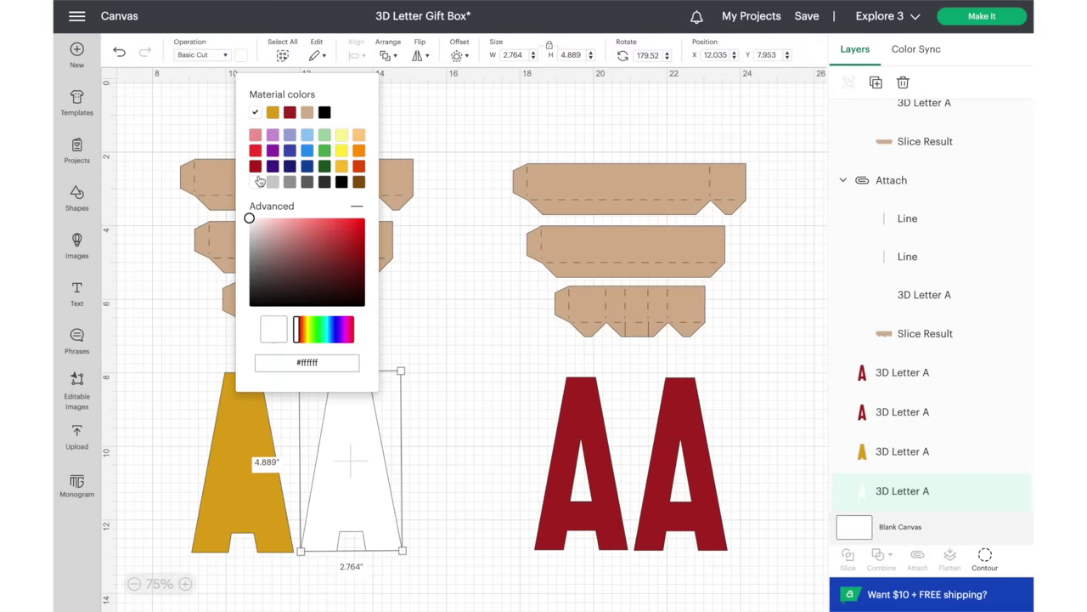
- Recolour the top-left, middle-left and bottom-left box side panels white
click(204, 183)
click(240, 54)
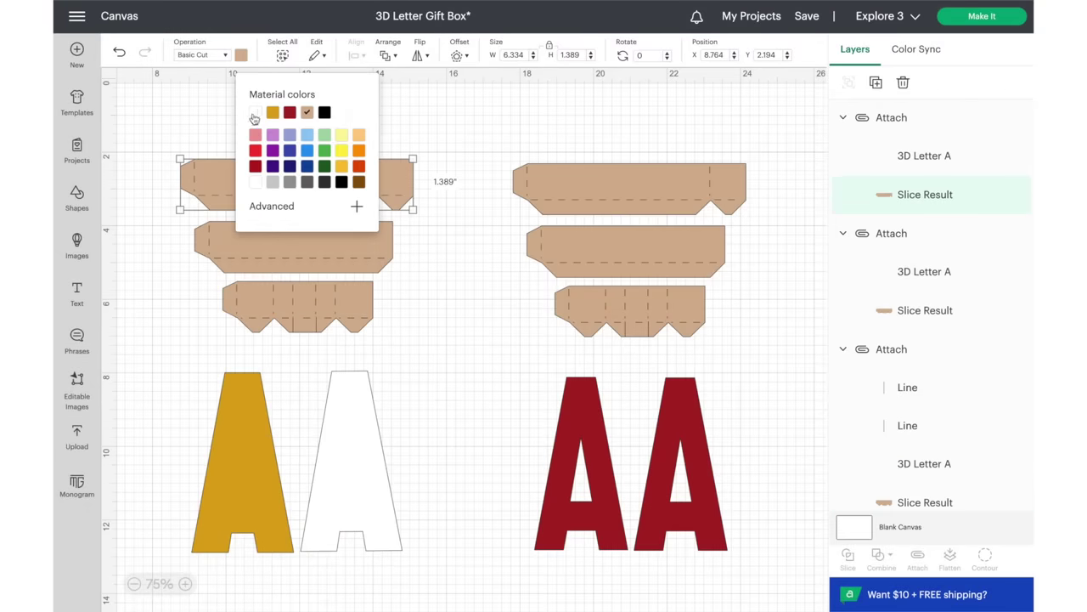
click(898, 310)
click(240, 54)
click(255, 112)
scroll(909, 382, down, 3)
click(903, 392)
click(240, 54)
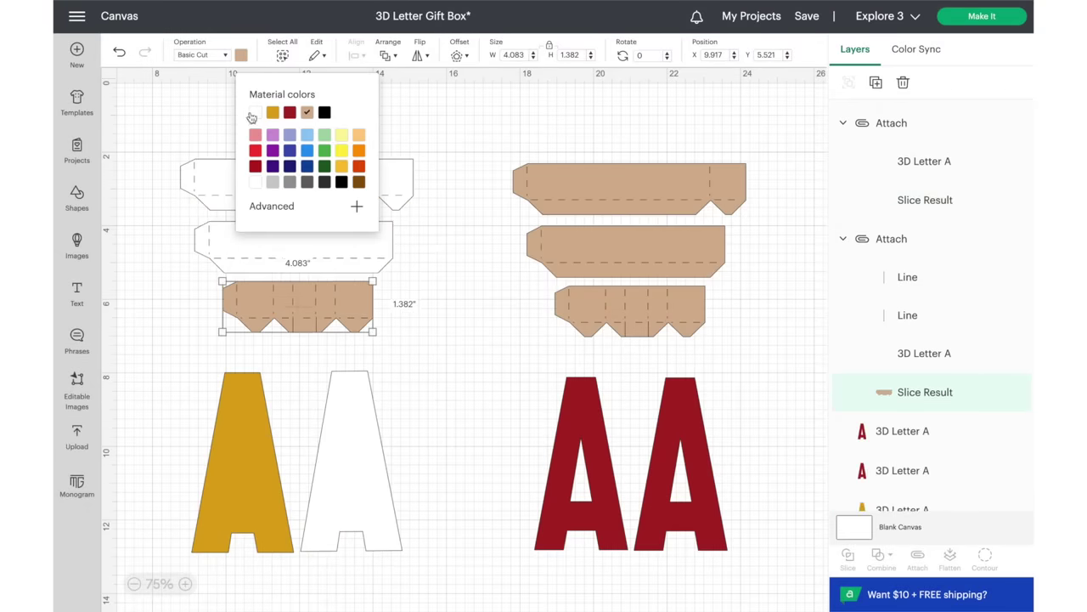
click(255, 112)
- Recolour the top-right, middle-right and bottom-right box side panels white
click(629, 183)
click(255, 112)
click(626, 251)
click(255, 112)
click(630, 310)
click(240, 54)
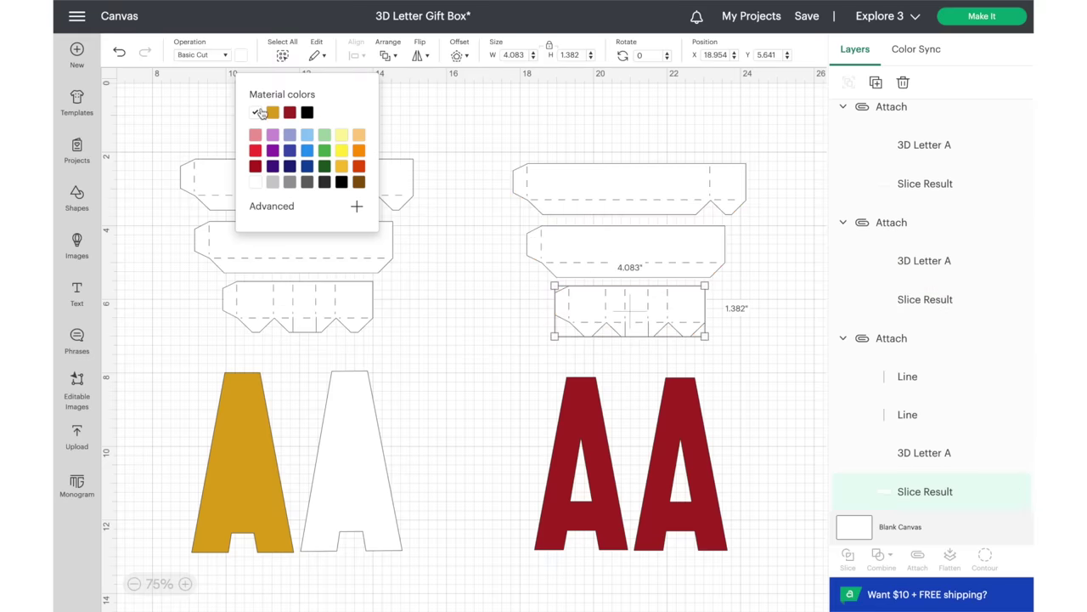
- Duplicate the solid white A, place the copy beside the red letters, and make it light grey
click(373, 510)
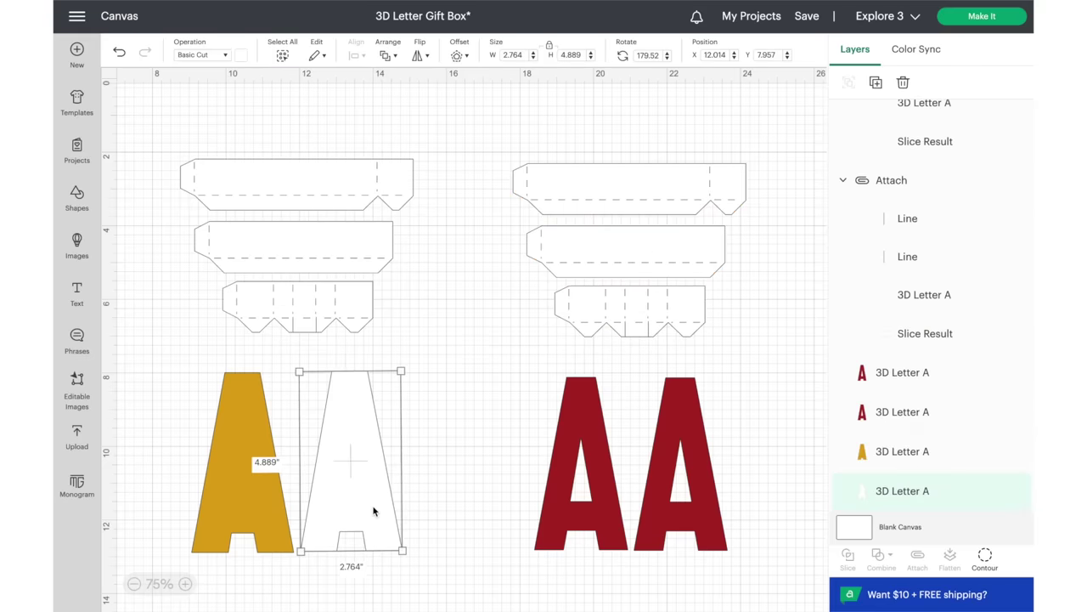
key(ctrl+d)
drag(182, 252, 451, 516)
scroll(452, 516, up, 1)
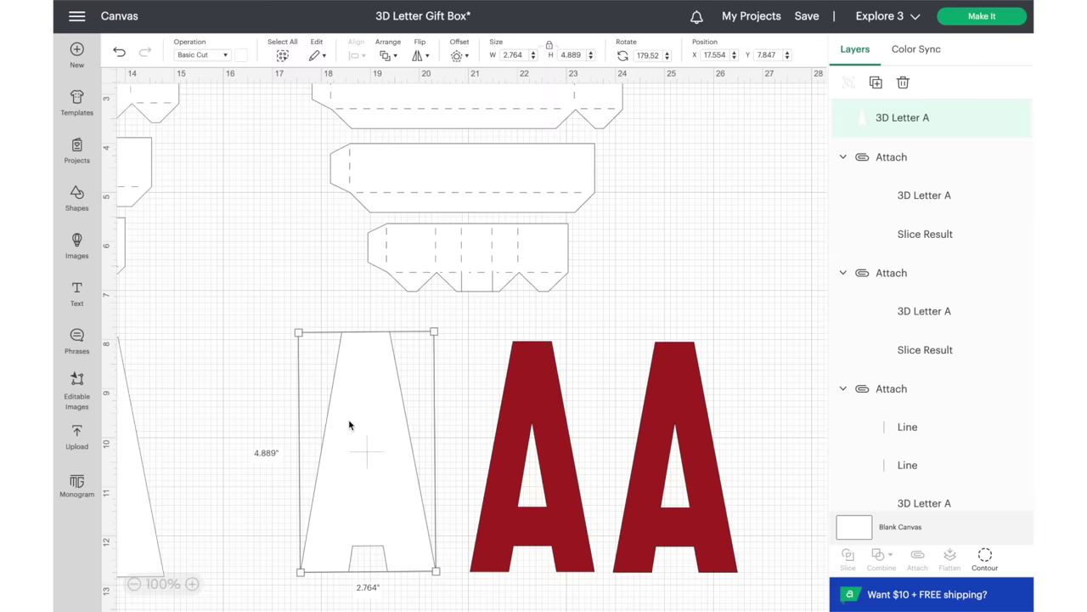
click(244, 56)
click(273, 185)
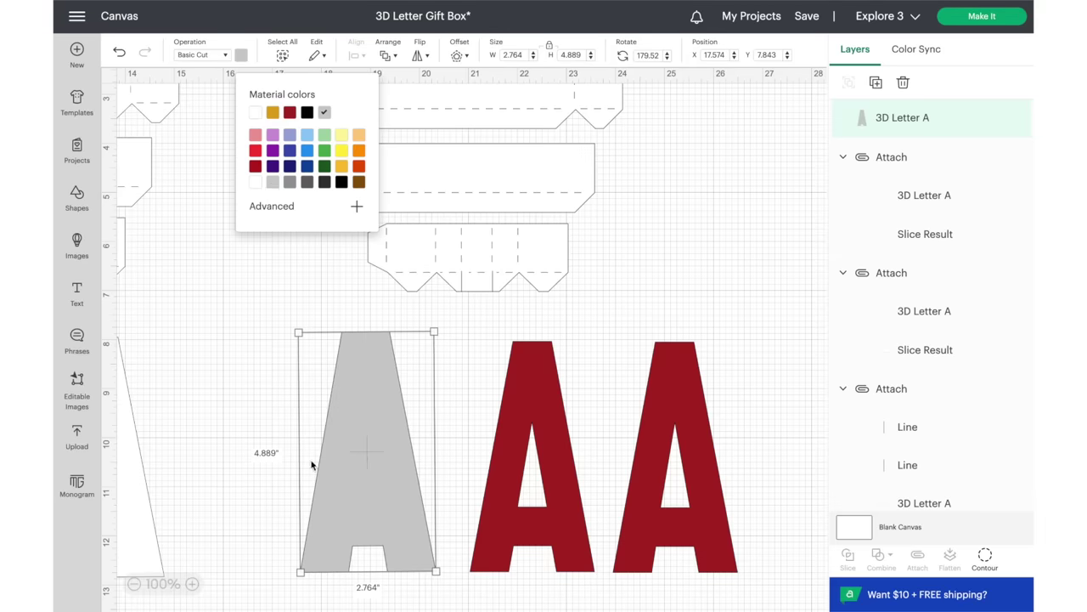
- Delete the right-hand red A and select the remaining red A for offsetting
click(669, 516)
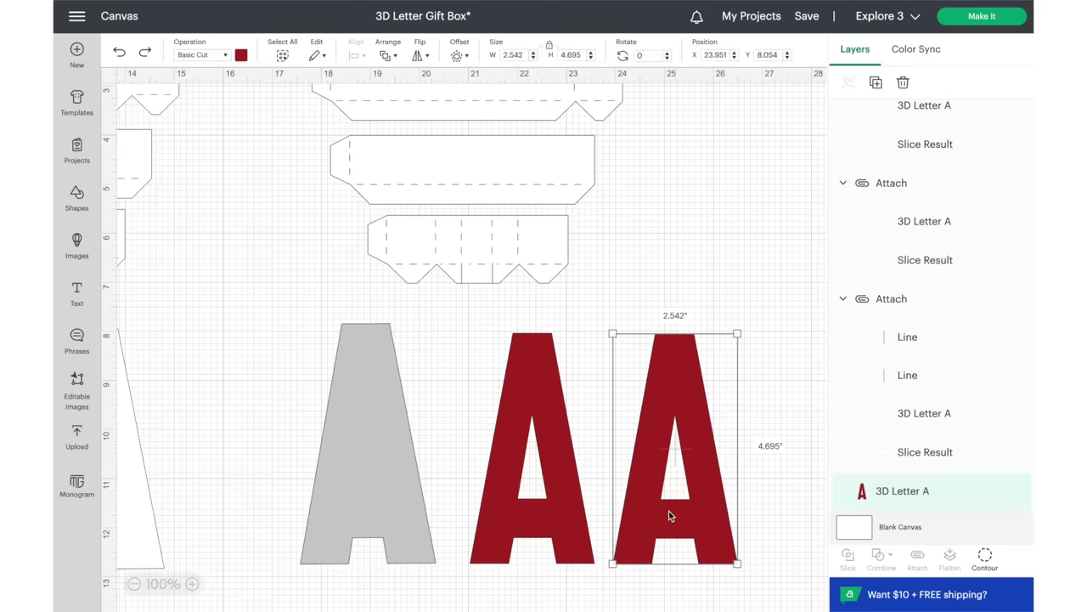
key(Delete)
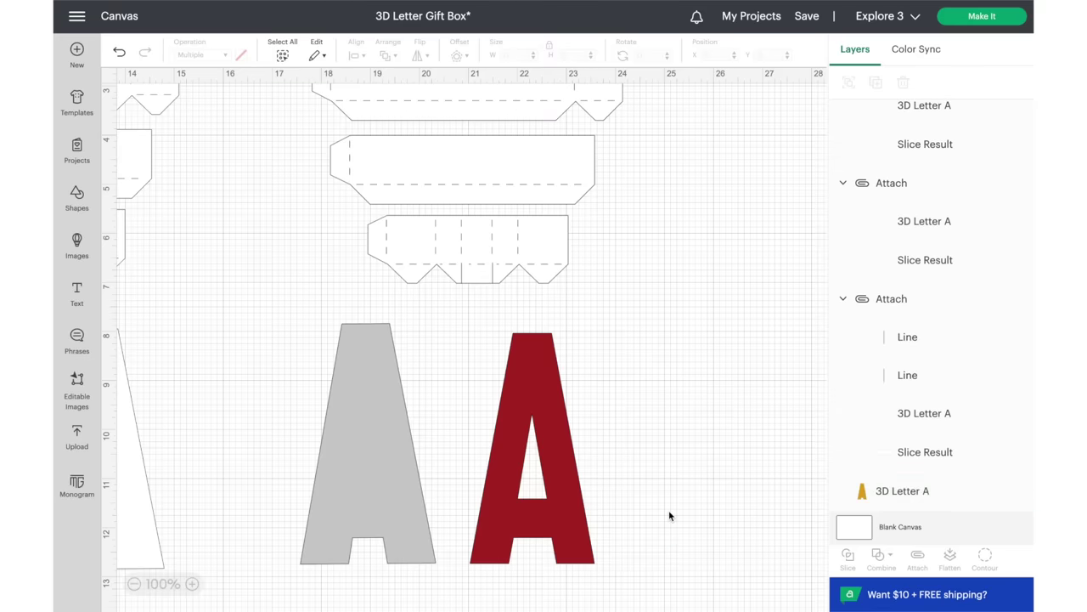
click(547, 491)
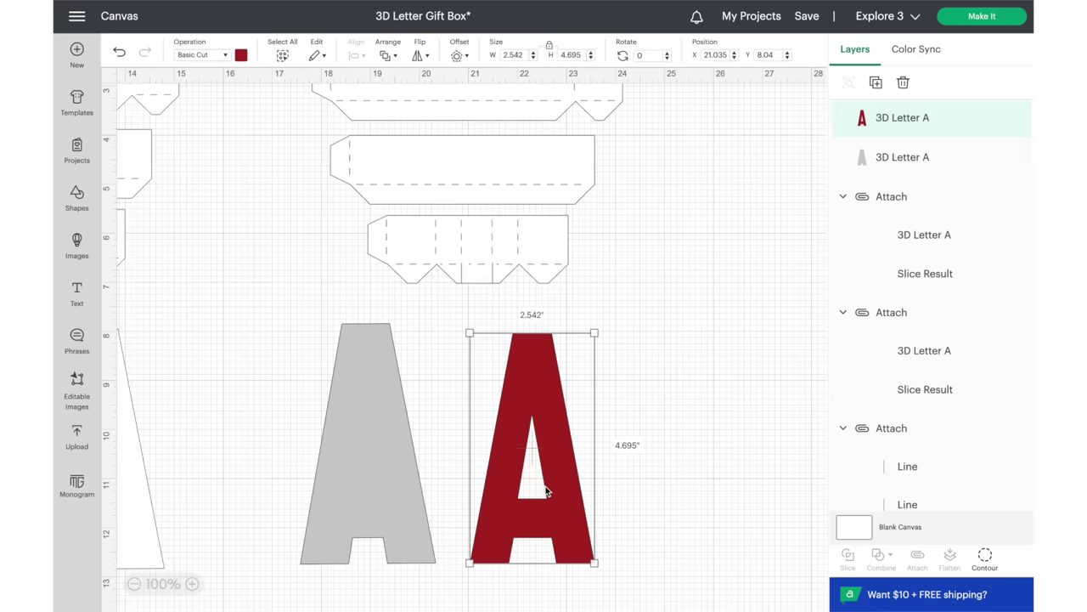
ctrl+scroll(546, 491, up, 2)
click(459, 58)
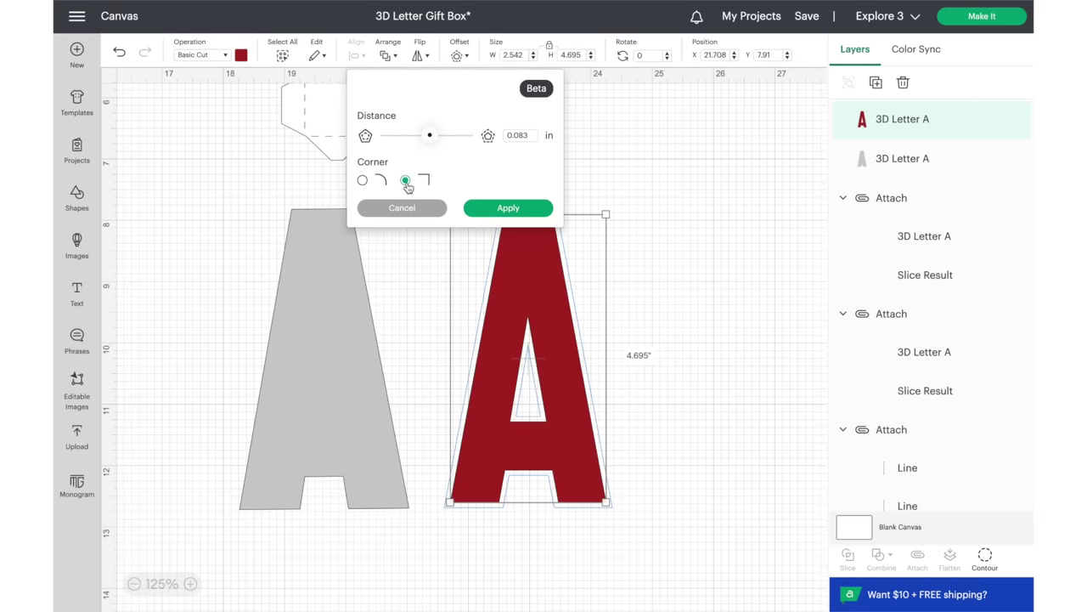
- Offset the red A with square corners, slice, delete the filled piece, and colour the outline rose red
click(508, 208)
click(848, 573)
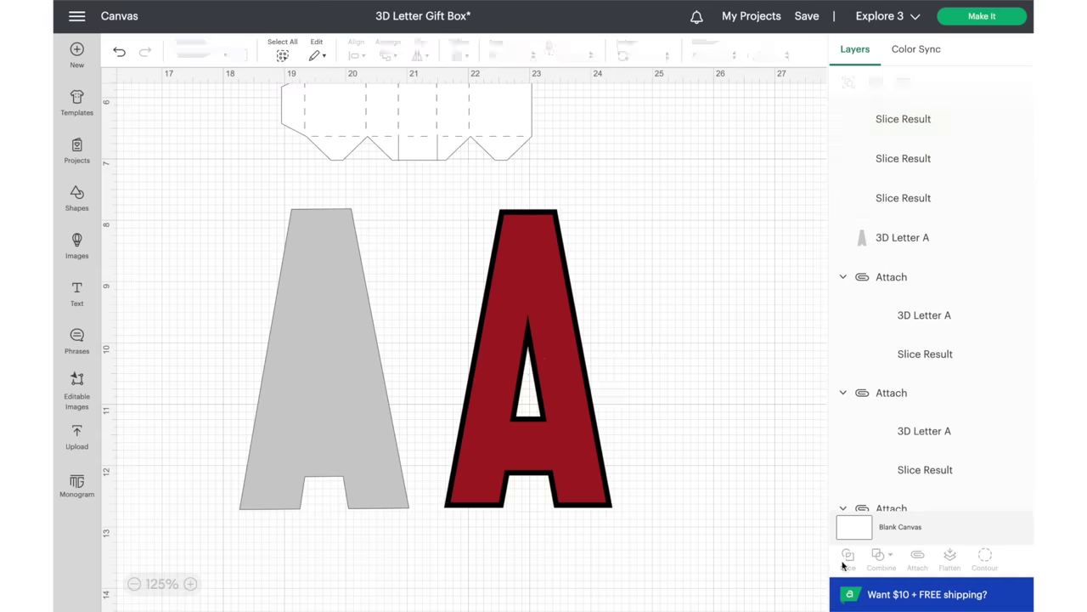
click(564, 344)
key(Delete)
click(565, 344)
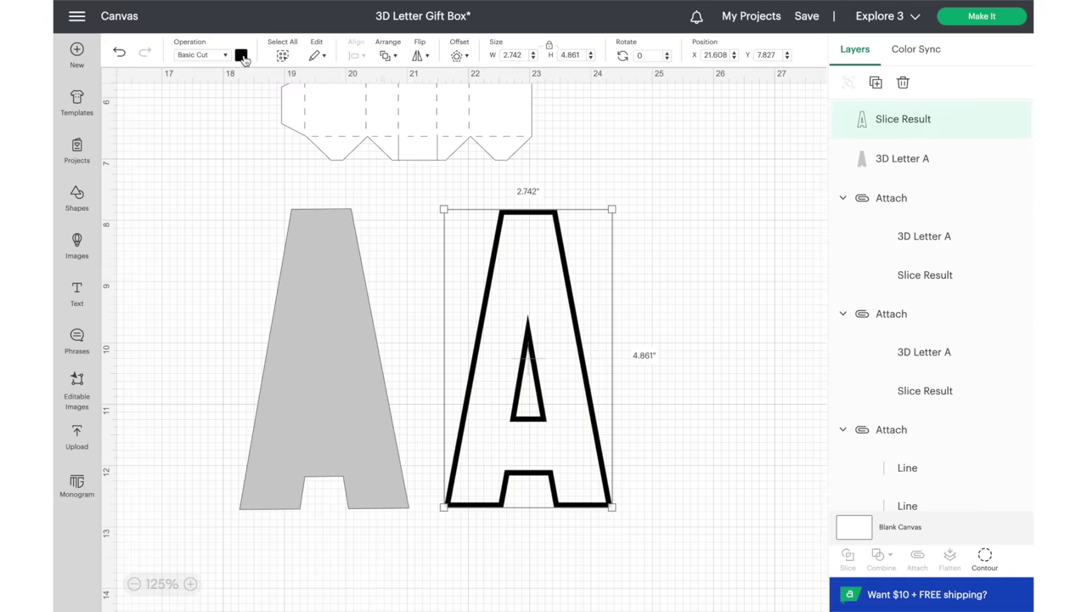
click(241, 54)
click(299, 243)
click(191, 583)
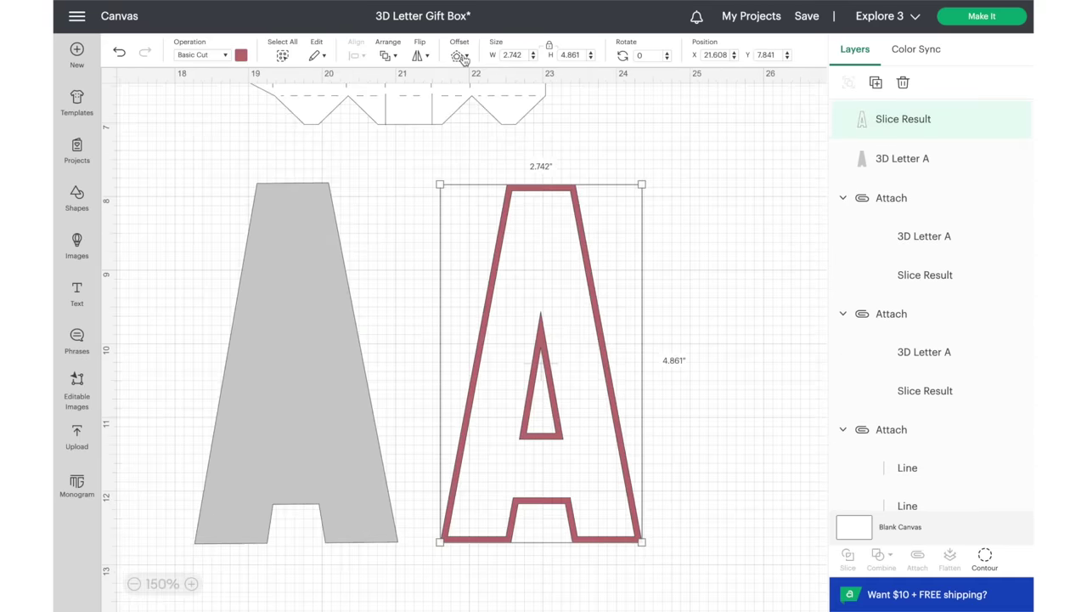
- Add a white rounded offset behind the rose outline and stack both onto the grey A
click(459, 54)
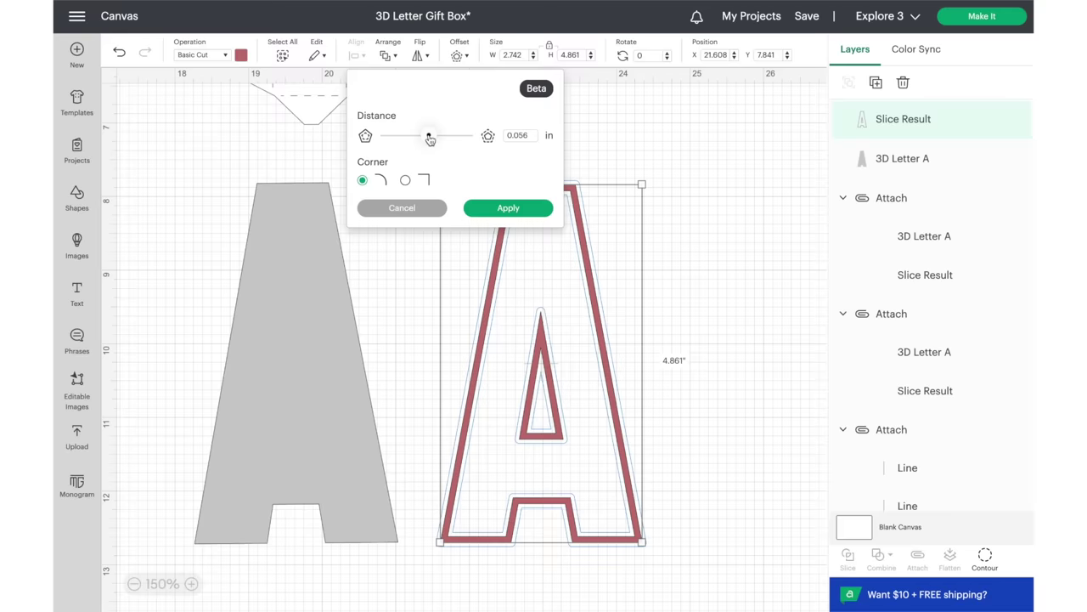
click(507, 207)
click(241, 54)
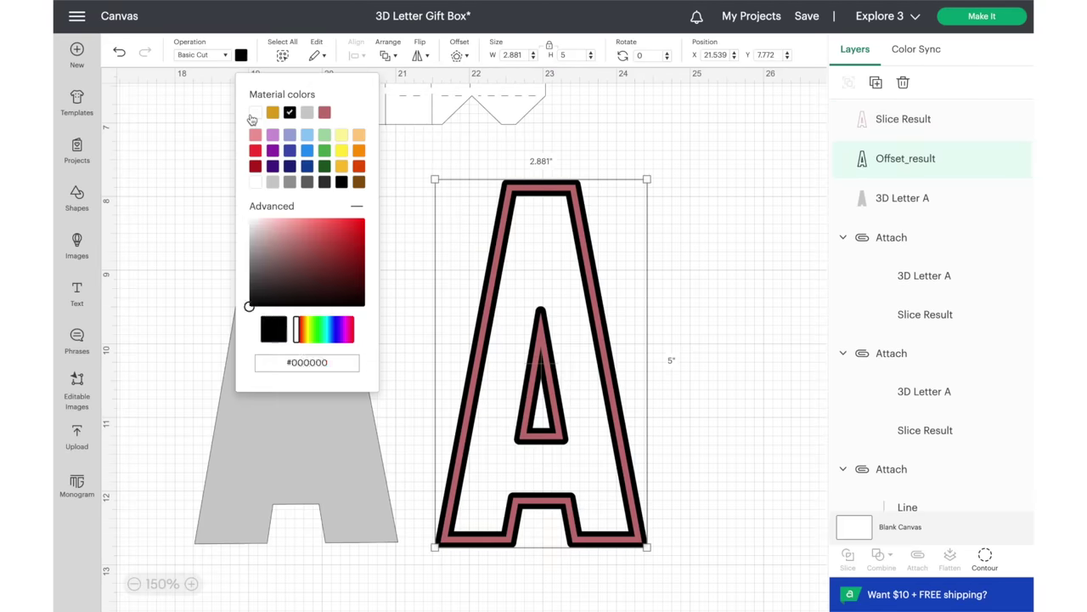
click(257, 119)
drag(523, 317, 275, 316)
drag(742, 359, 366, 382)
- Add a 'happy birthday' image from the library and place it below the letters
click(77, 246)
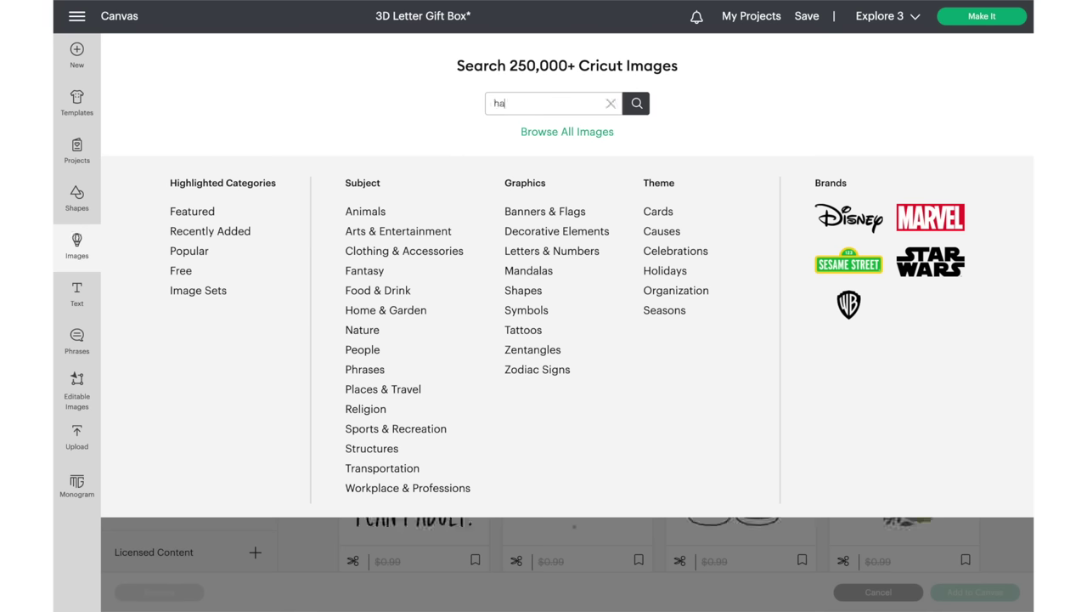
key(Return)
scroll(1023, 291, down, 5)
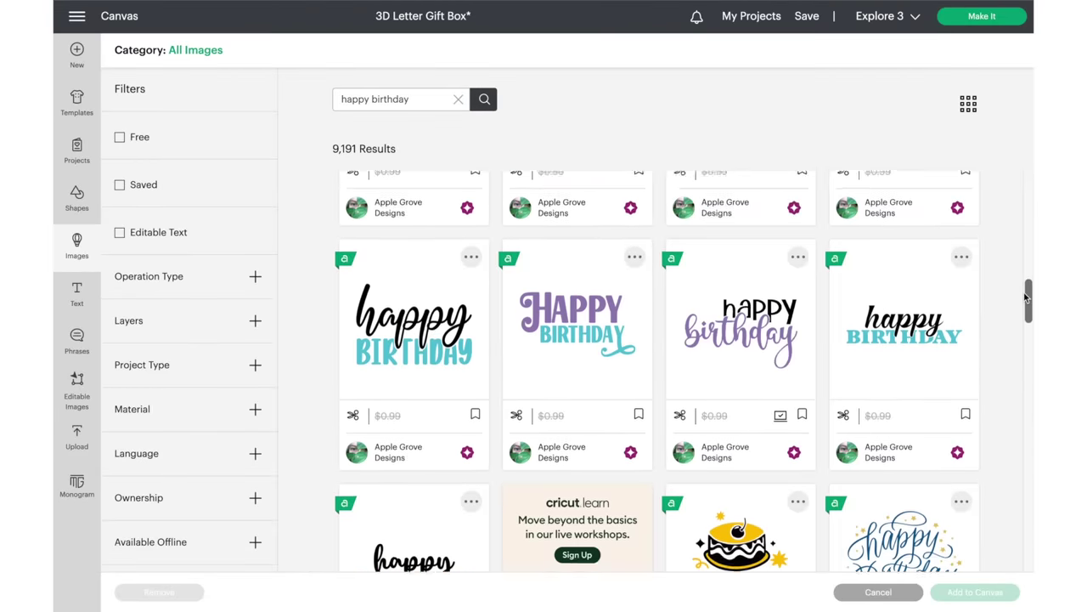
click(983, 590)
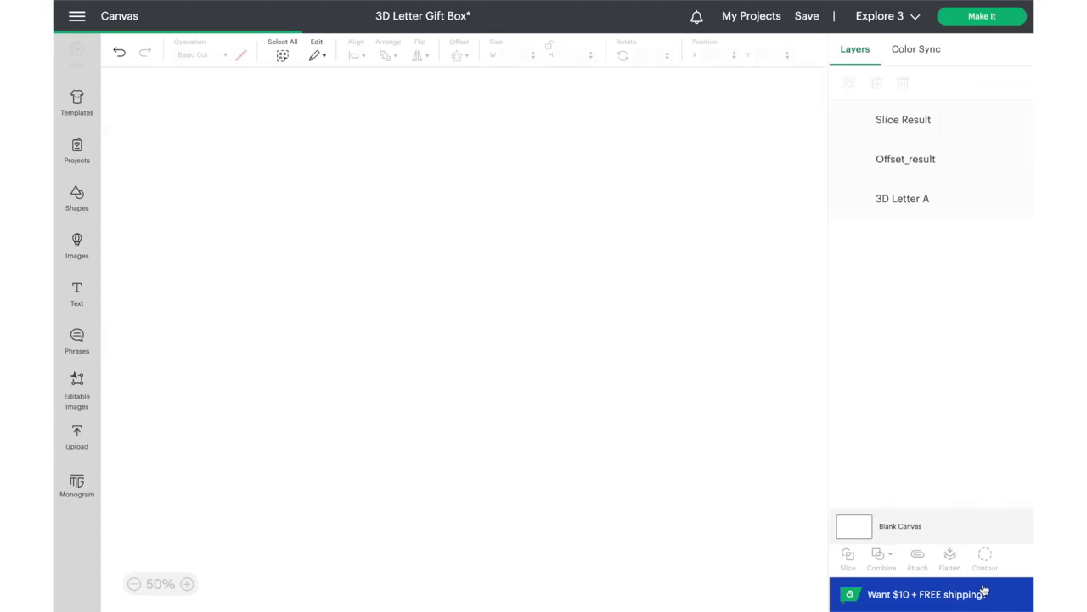
drag(186, 125, 520, 472)
scroll(474, 308, up, 5)
- Colour both the 'Happy' and 'Birthday' words gold
click(241, 54)
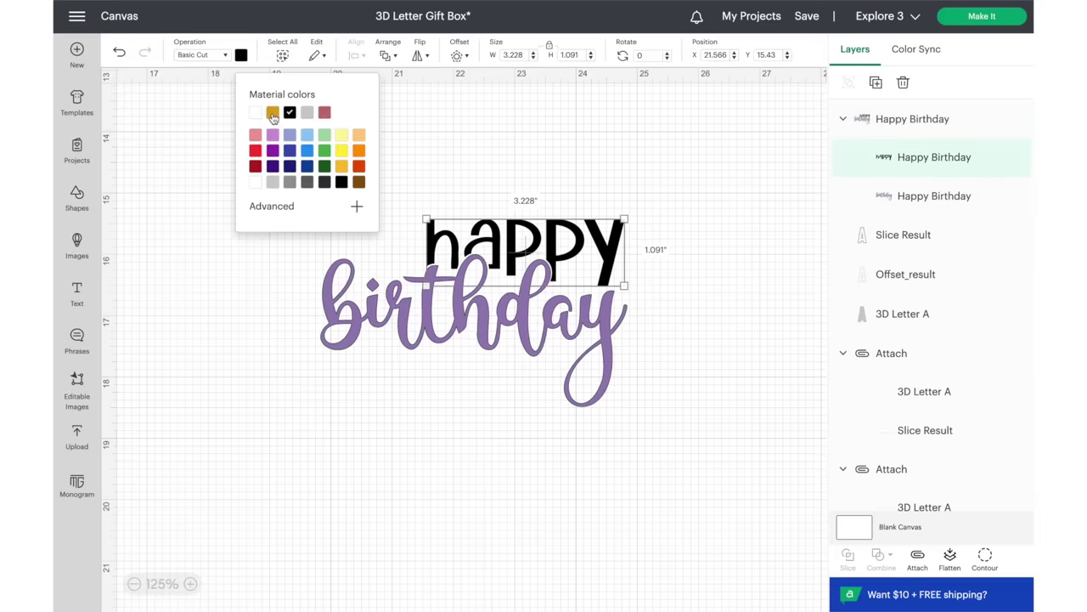
click(289, 206)
click(926, 194)
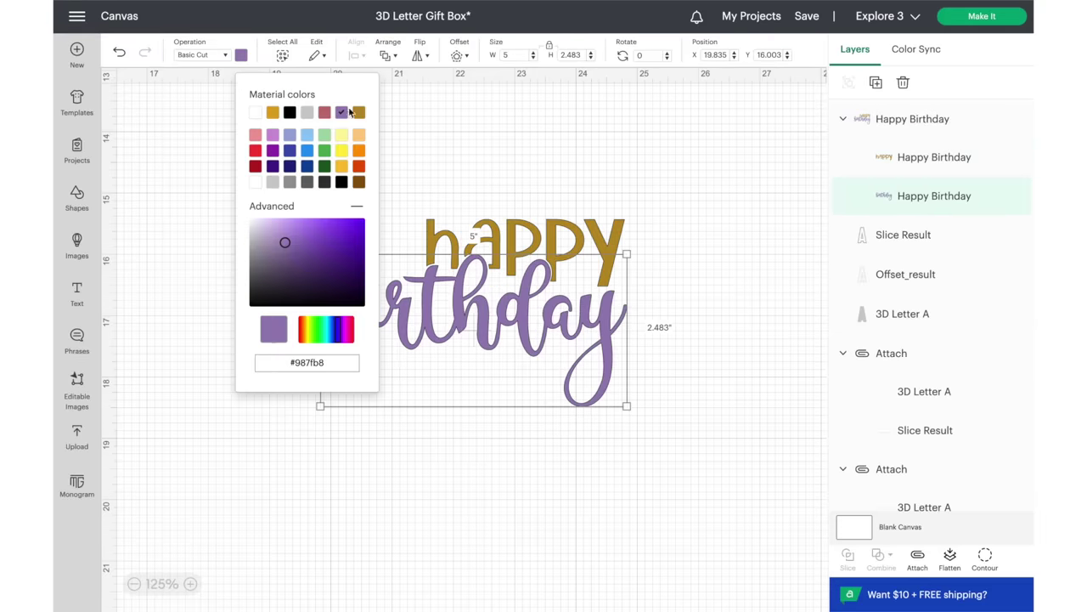
click(358, 112)
click(912, 119)
- Add three stacked offset outlines behind the text, coloured white, gold and pink
click(459, 55)
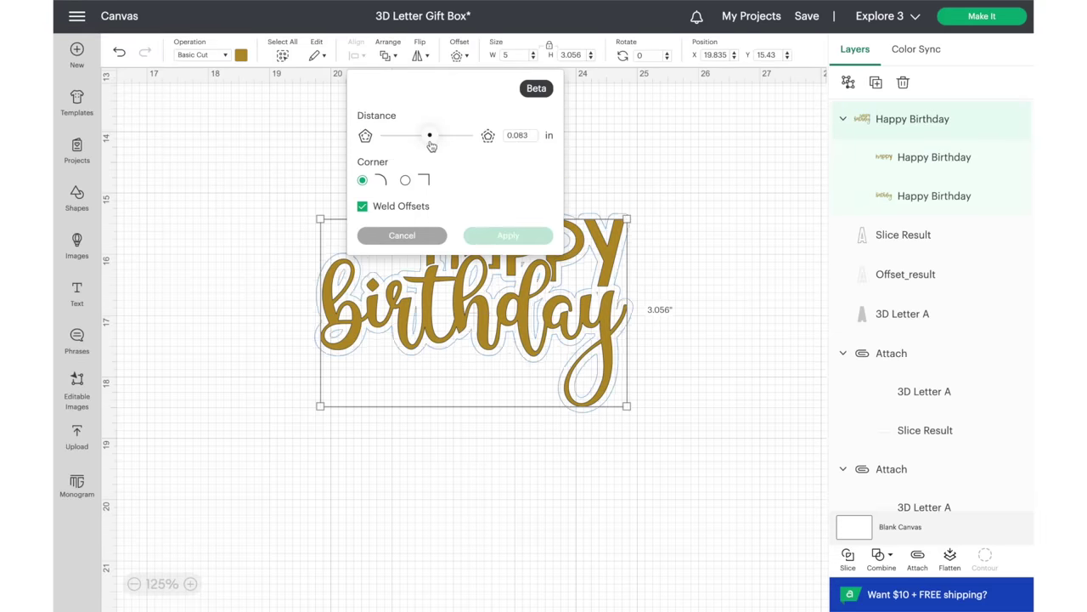
click(523, 247)
click(241, 54)
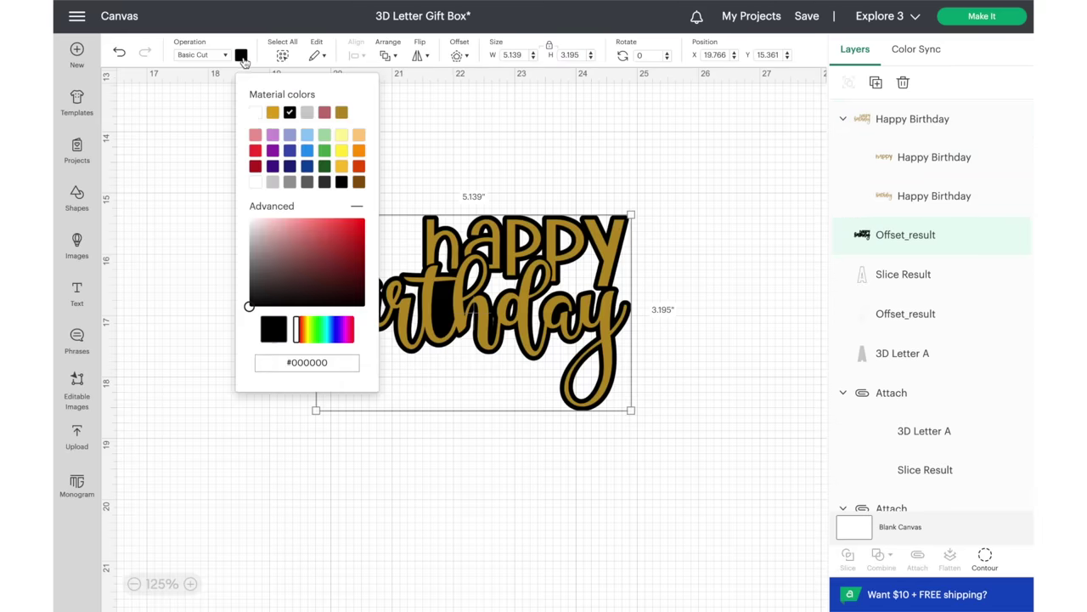
click(251, 113)
click(459, 56)
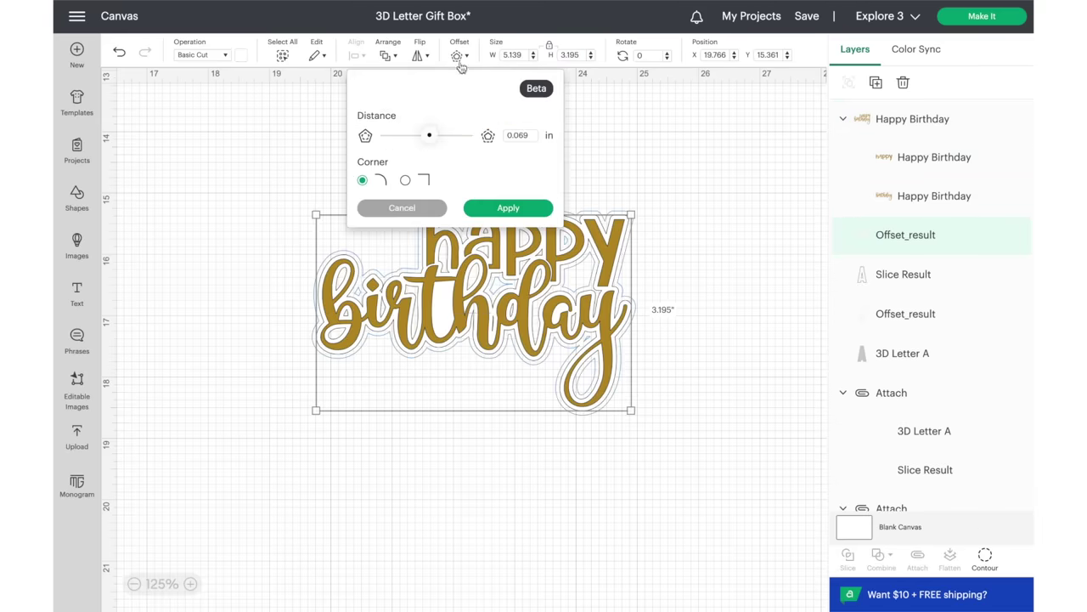
click(510, 207)
click(242, 54)
click(272, 111)
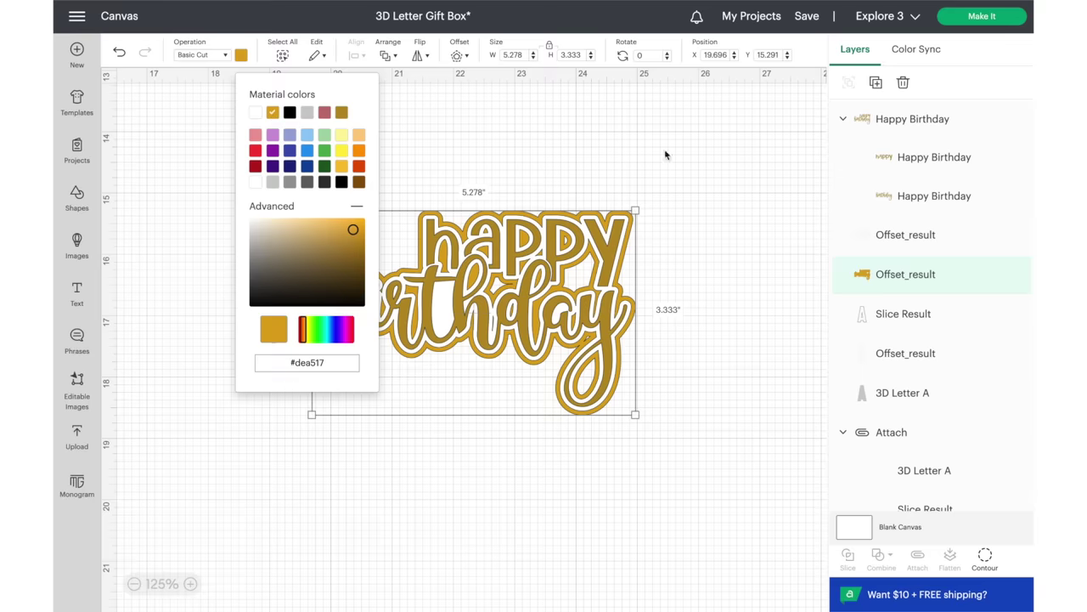
click(463, 56)
click(508, 209)
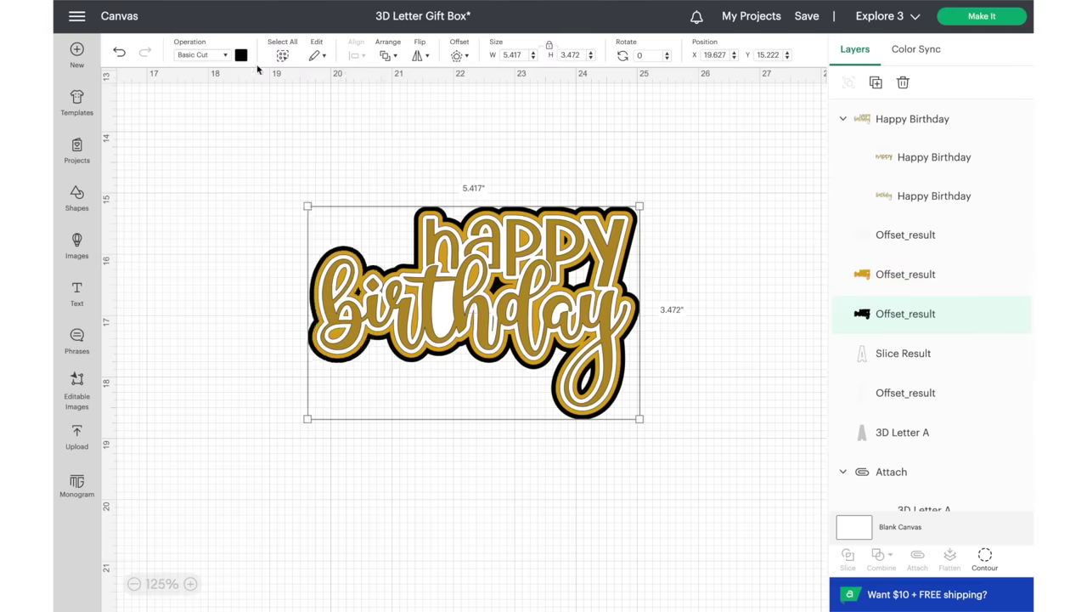
click(241, 54)
click(254, 136)
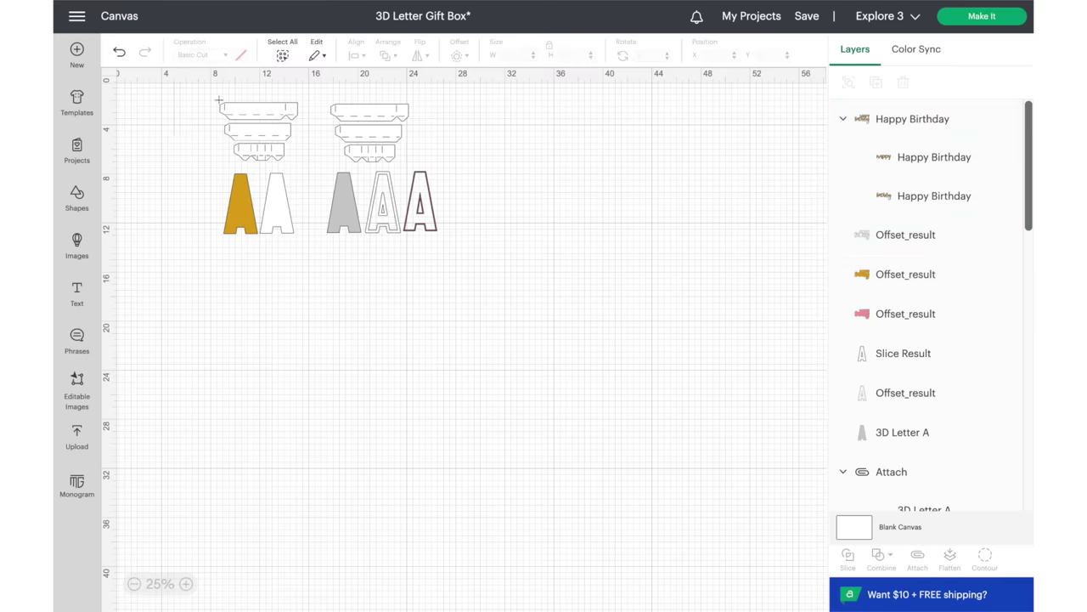
- Move the 4.5" × 2.885" Happy Birthday topper below the letter and box pieces
drag(178, 97, 571, 422)
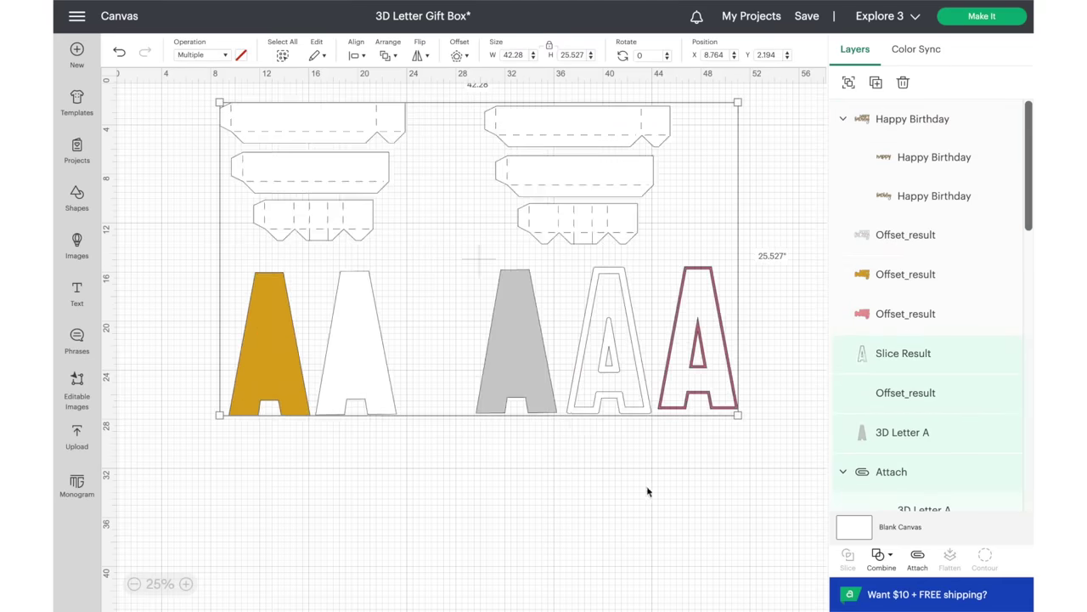
click(370, 350)
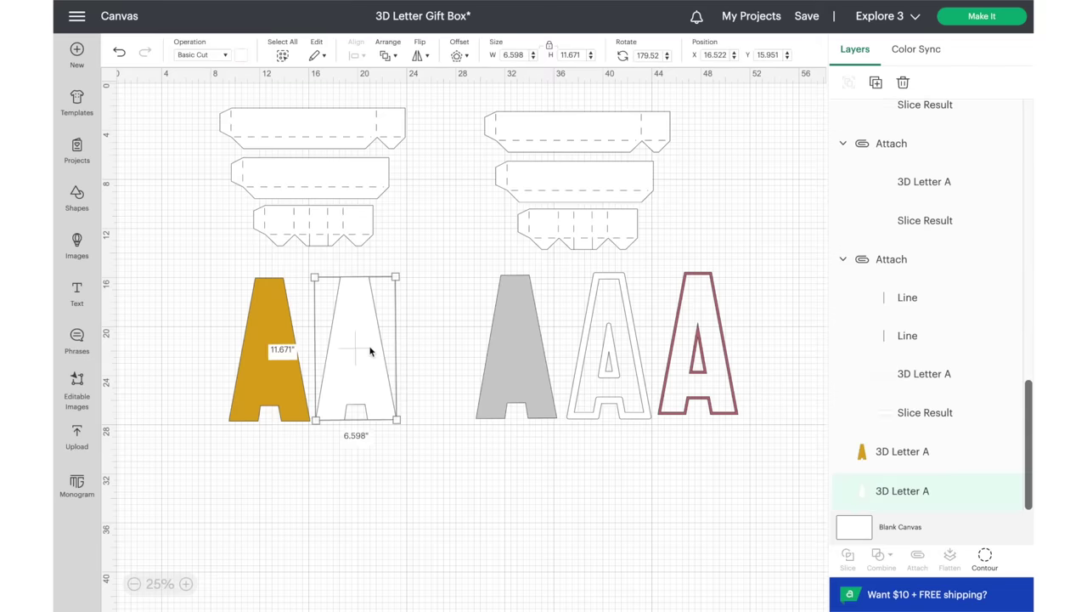
click(515, 380)
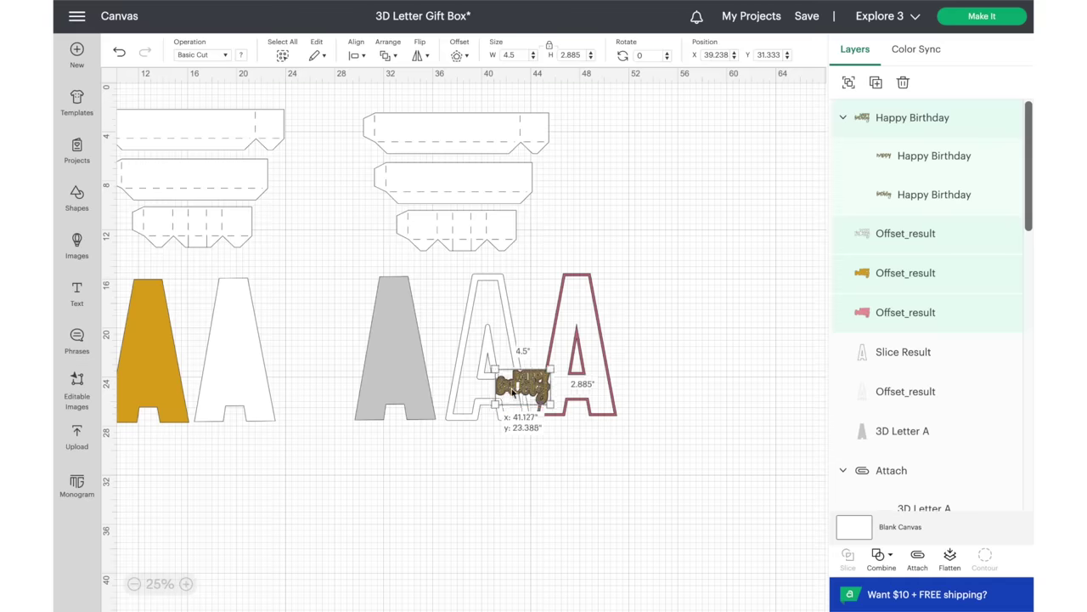
drag(517, 377, 606, 472)
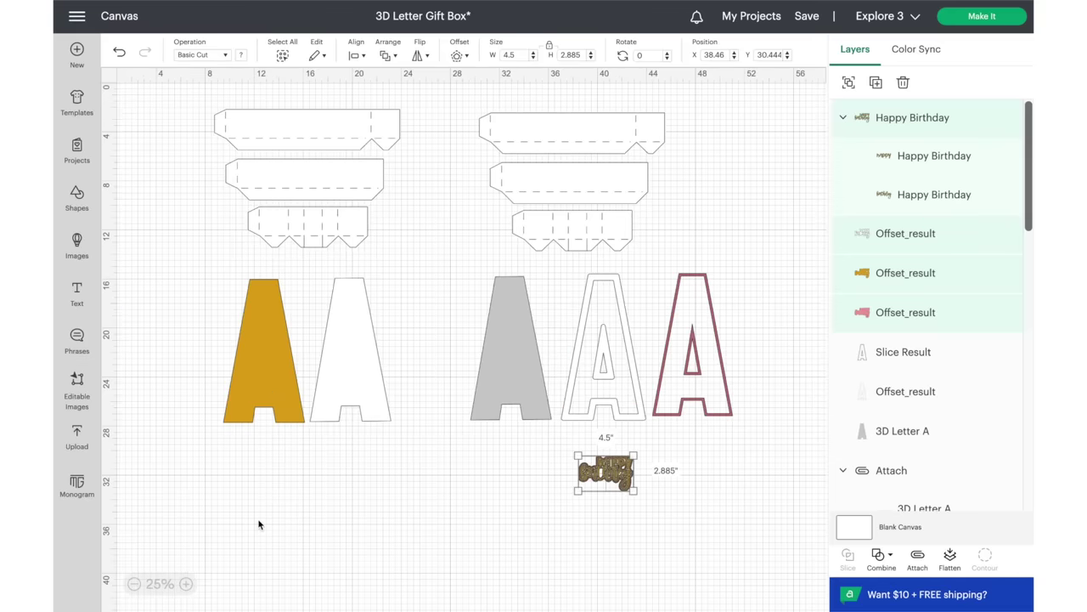